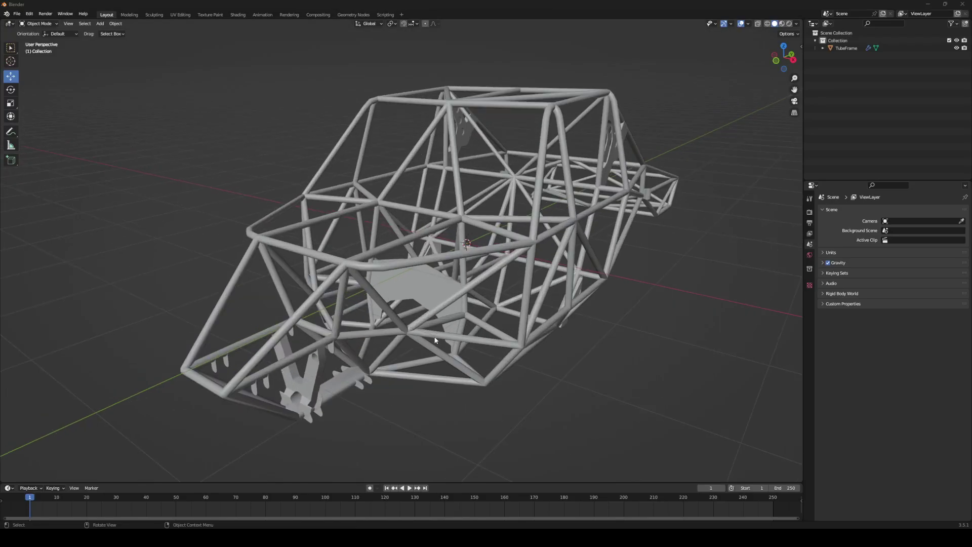
Step: Examine the tube frame's overall structure, its mirrored half and a joint where several tubes meet
middle_drag(439, 267, 546, 320)
click(546, 319)
middle_drag(557, 360, 537, 377)
key(Tab)
middle_drag(644, 354, 584, 370)
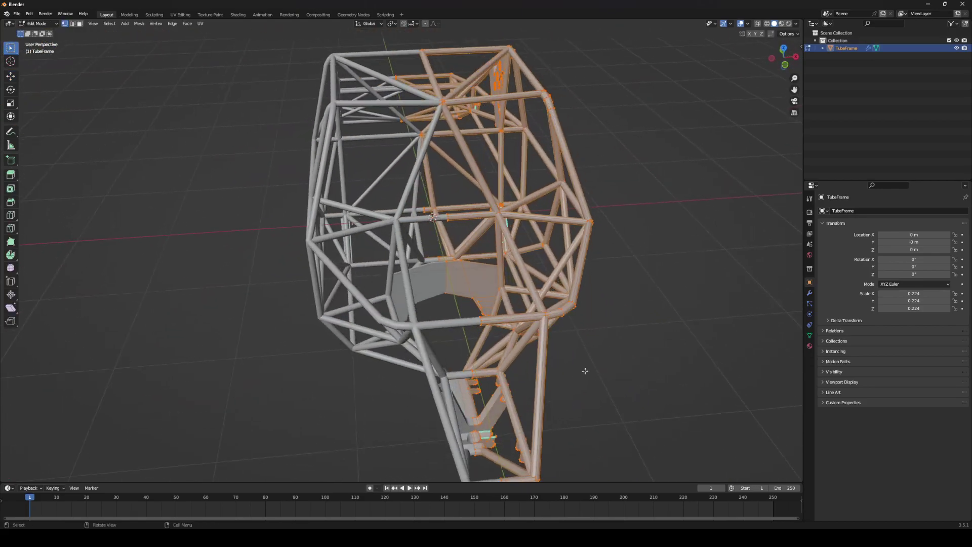
shift+middle_drag(686, 364, 400, 319)
scroll(396, 312, up, 2)
key(Tab)
scroll(354, 306, down, 3)
middle_drag(295, 291, 423, 251)
middle_drag(547, 263, 526, 274)
key(Tab)
key(Tab)
scroll(468, 288, up, 3)
scroll(503, 257, up, 8)
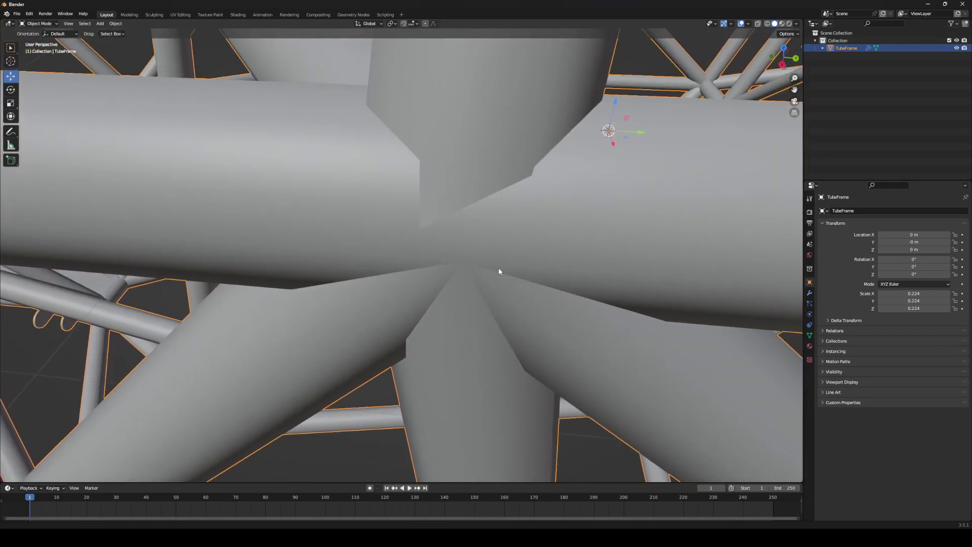
scroll(500, 272, down, 8)
scroll(494, 263, down, 8)
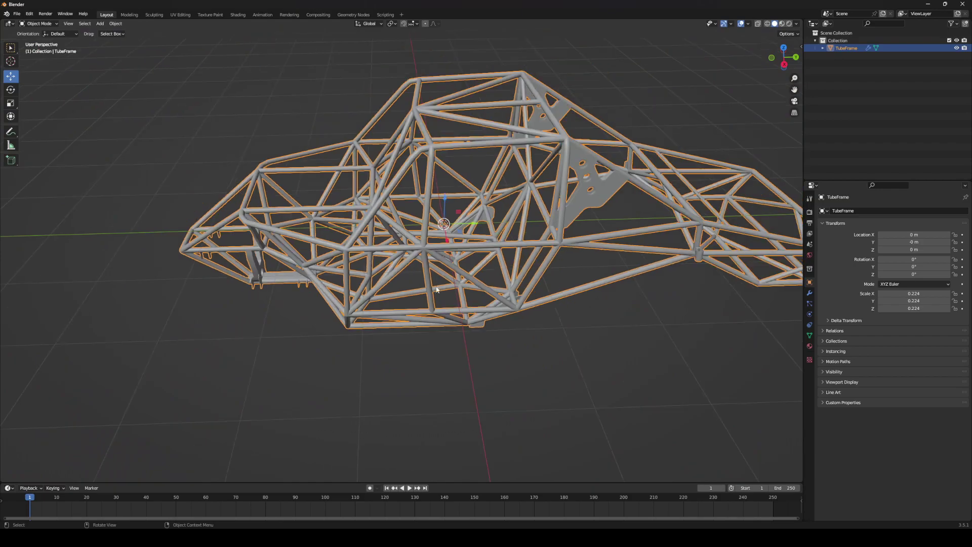
Step: Delete the tube frame and add a plane mesh at the origin
middle_drag(436, 290, 452, 317)
key(Delete)
key(shift+a)
mouse_move(397, 258)
click(439, 257)
Step: Delete the plane's two vertices on the negative X side and select the remaining edge
key(Tab)
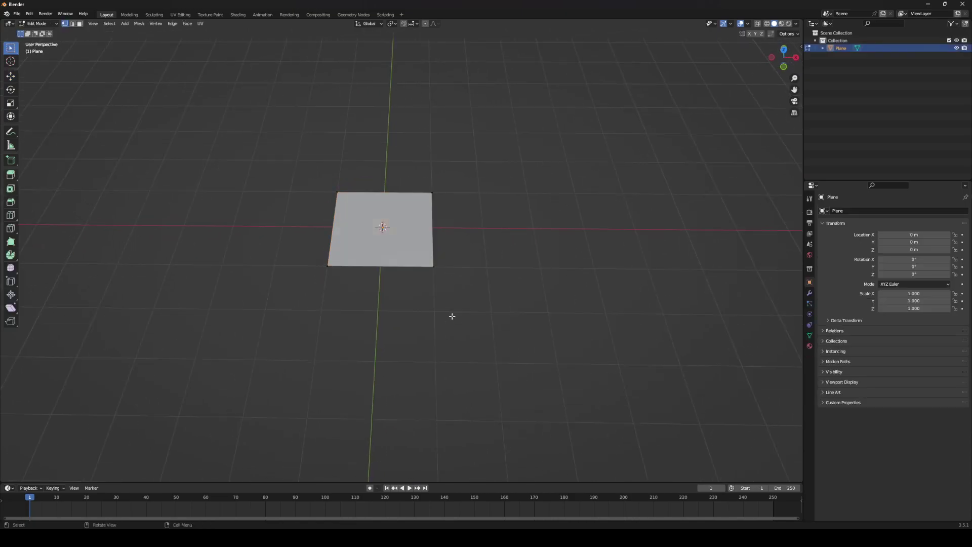
key(x)
click(484, 201)
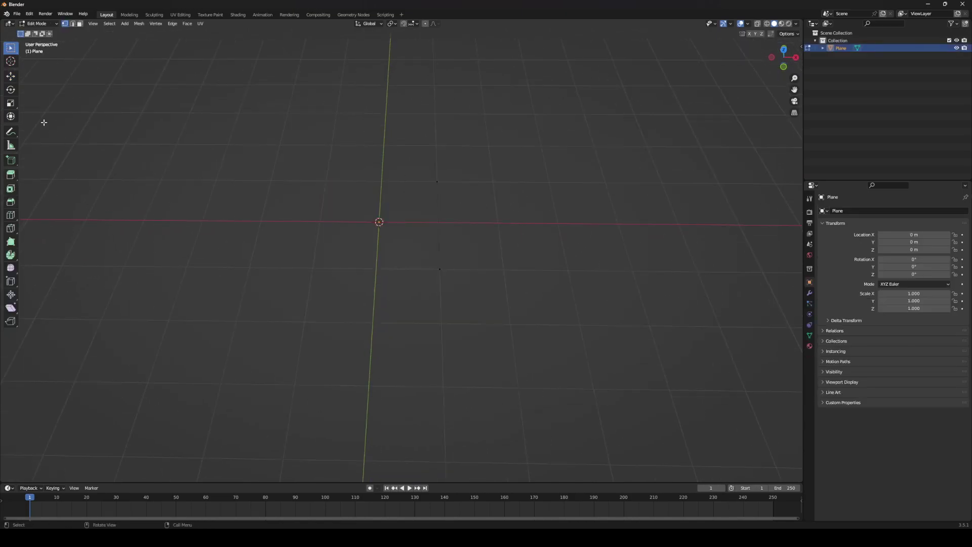
click(10, 76)
drag(387, 193, 474, 348)
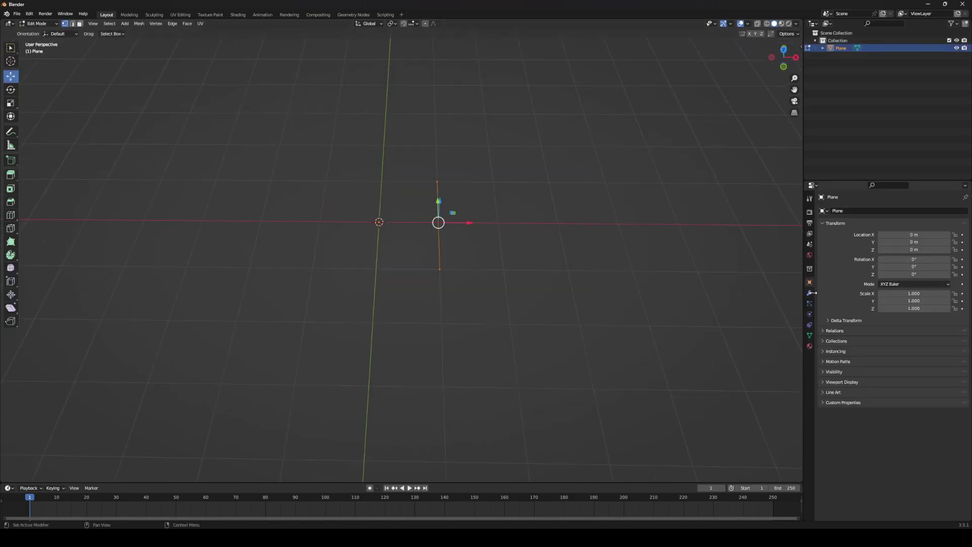
Step: Add a Mirror modifier across the X axis with clipping enabled
click(810, 292)
click(859, 212)
click(826, 301)
Step: Extrude the edge's front vertex to the mirror plane so both halves meet in a pointed nose
middle_drag(507, 264, 559, 344)
middle_drag(359, 275, 354, 325)
drag(361, 318, 336, 330)
drag(412, 317, 329, 263)
Step: Extrude the straight side edge upward along Z into a vertical side wall
click(465, 302)
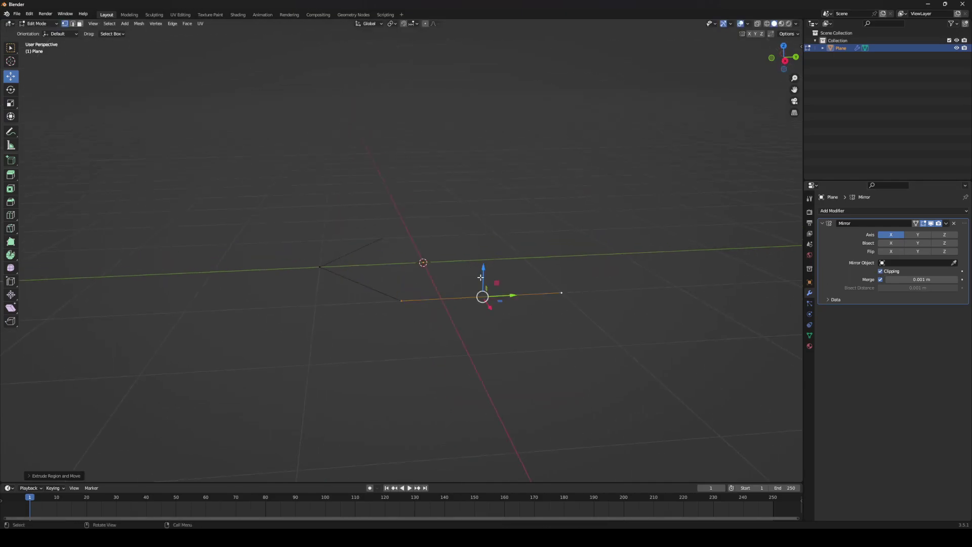
drag(480, 278, 508, 180)
click(512, 247)
middle_drag(512, 248, 440, 233)
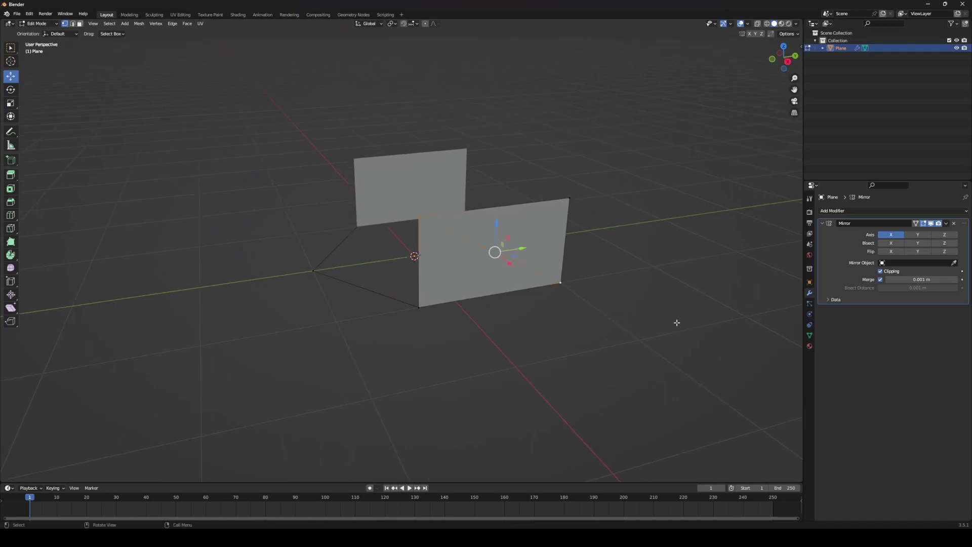
Step: Split the side wall face with a diagonal edge from its upper front corner to its lower rear corner
click(661, 326)
middle_drag(583, 257, 622, 304)
key(3)
click(517, 287)
key(e)
click(556, 282)
Step: Bevel the side wall's upper rear corner into a rounded, multi-segment curve
key(2)
click(550, 283)
key(ctrl+b)
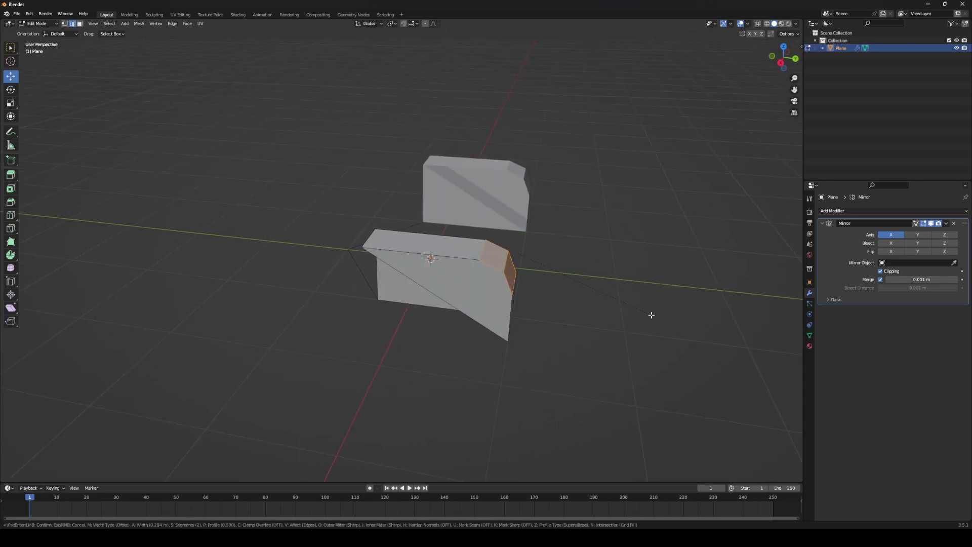
click(664, 333)
click(675, 345)
Step: Delete both side wall faces while keeping their edges as a wireframe
key(3)
click(499, 291)
key(x)
click(541, 284)
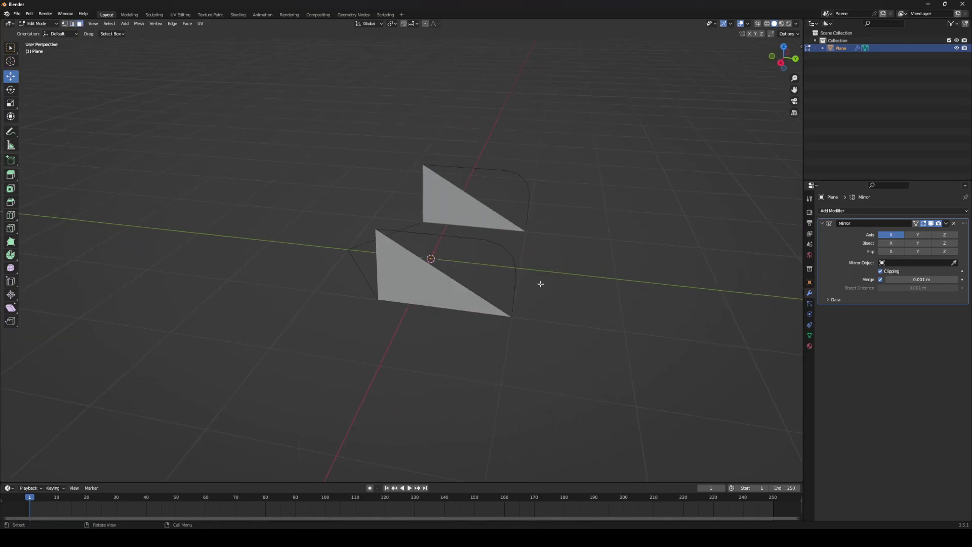
middle_drag(540, 284, 470, 288)
click(470, 288)
key(x)
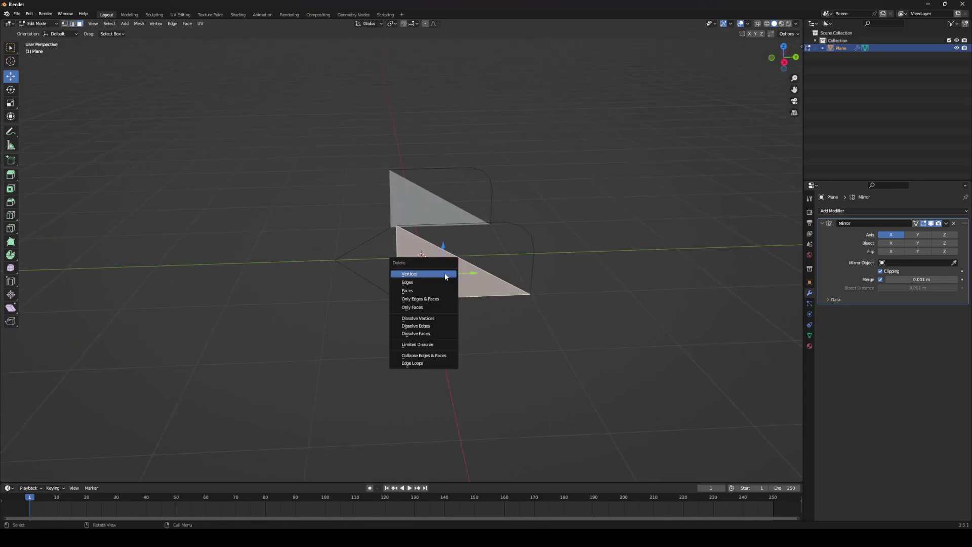
click(434, 309)
Step: Separate the wireframe's upper edge, rounded corner and rear upright into their own object
middle_drag(434, 309, 378, 278)
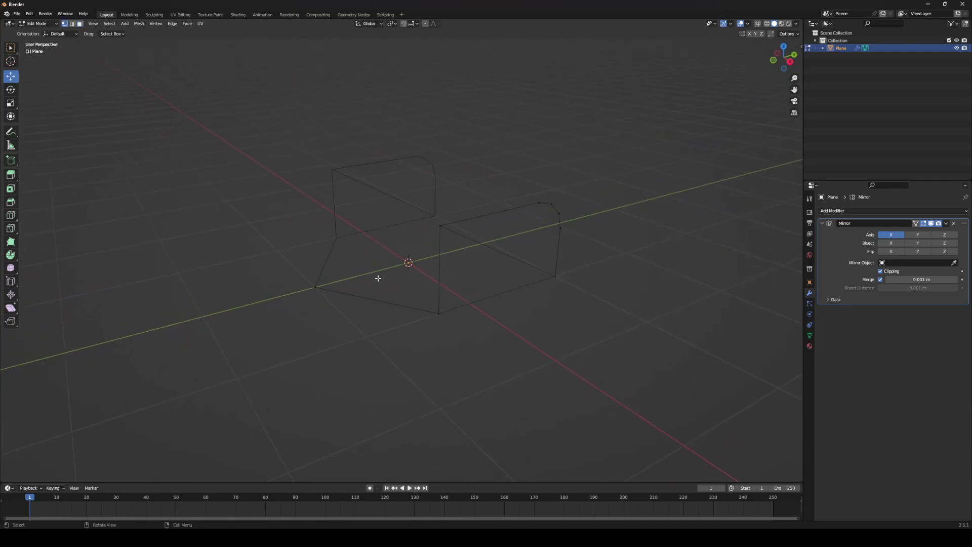
middle_drag(459, 321, 412, 304)
middle_drag(502, 220, 368, 281)
middle_drag(418, 242, 394, 266)
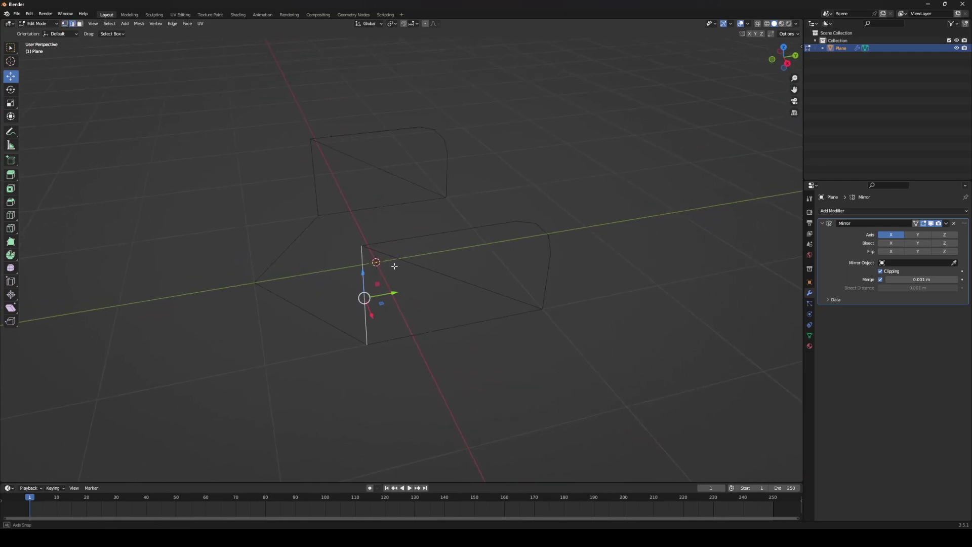
shift+middle_drag(334, 261, 391, 233)
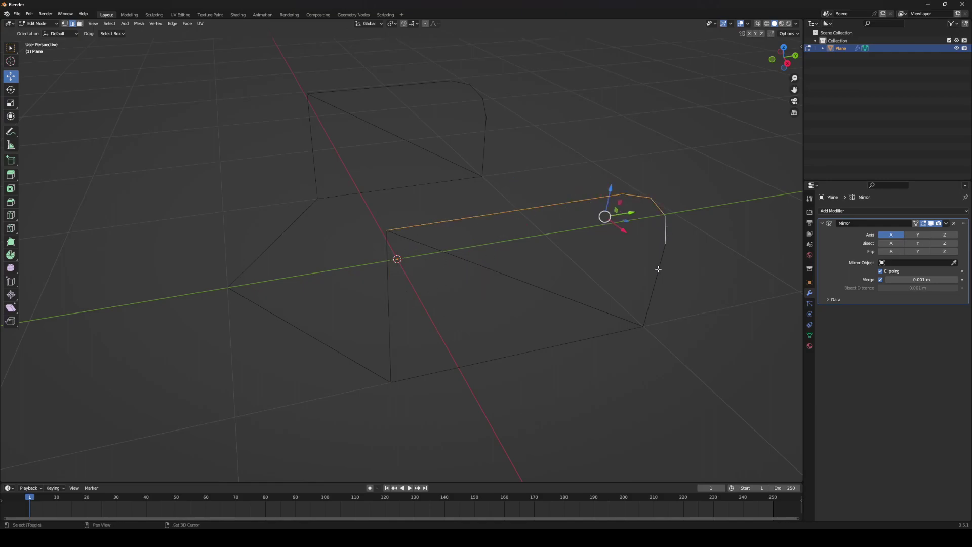
mouse_move(689, 262)
middle_down()
mouse_move(668, 250)
mouse_move(671, 273)
mouse_move(687, 275)
middle_up()
key(p)
click(687, 275)
key(Tab)
click(667, 250)
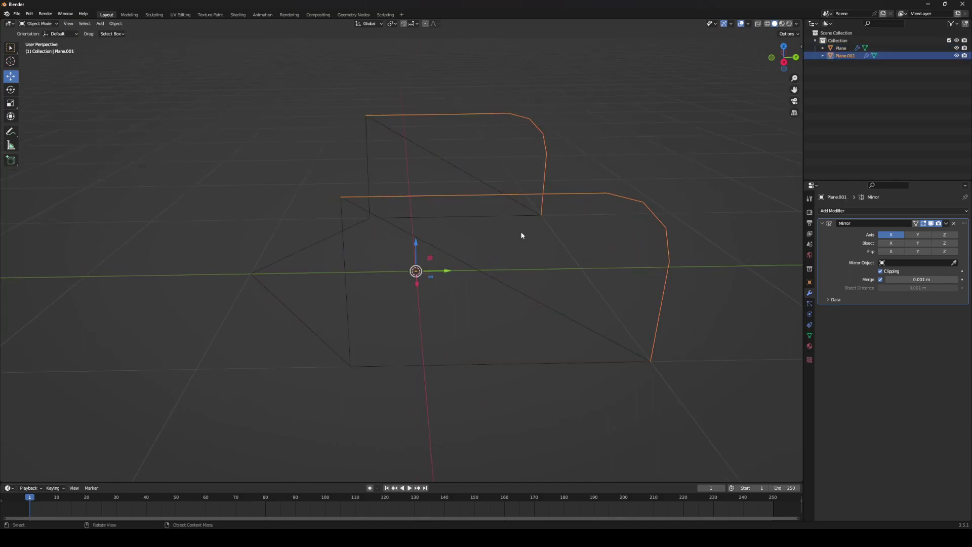
Step: Duplicate the side wall's front upright and bottom edges and move the copy outward along X
middle_drag(521, 235, 482, 335)
click(448, 313)
key(Tab)
click(467, 364)
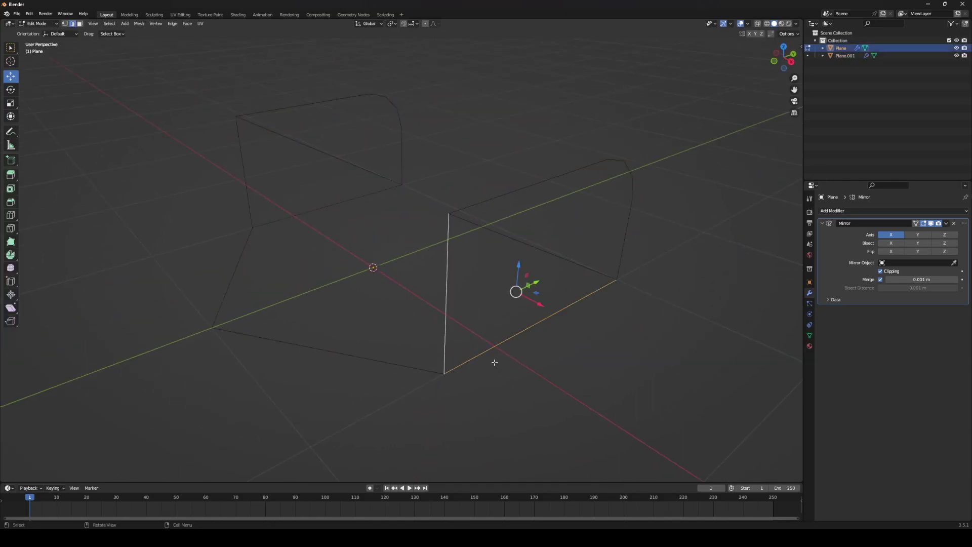
key(shift+d)
right_click(531, 328)
key(g)
key(x)
click(633, 361)
shift+middle_drag(637, 362, 588, 328)
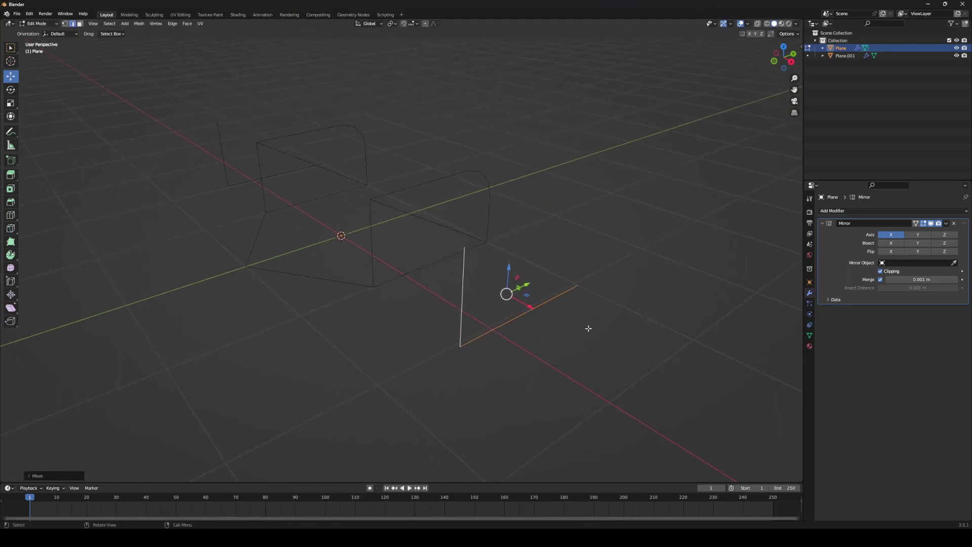
Step: Separate the duplicated L-shaped edges into their own object and convert it to a curve
click(589, 332)
key(Tab)
click(495, 329)
right_click(495, 329)
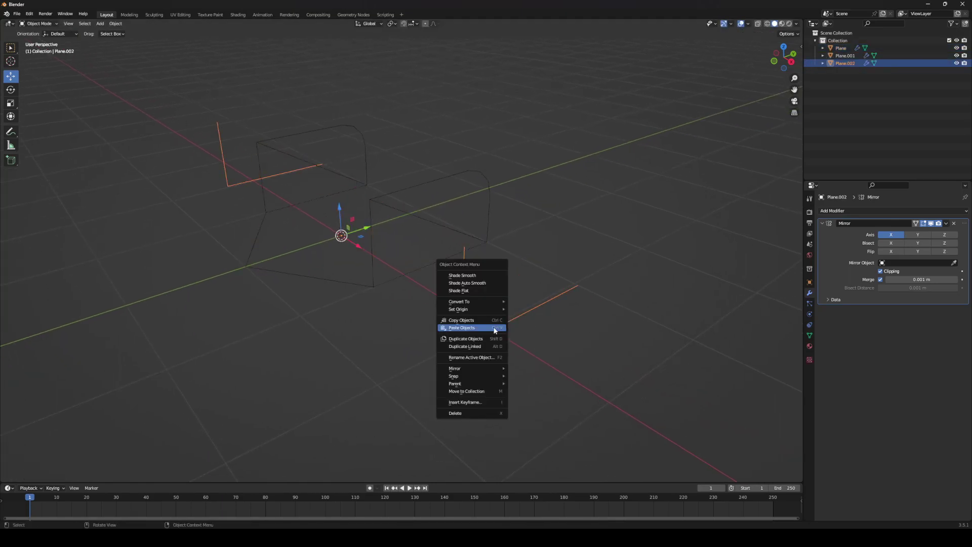
mouse_move(476, 303)
click(527, 301)
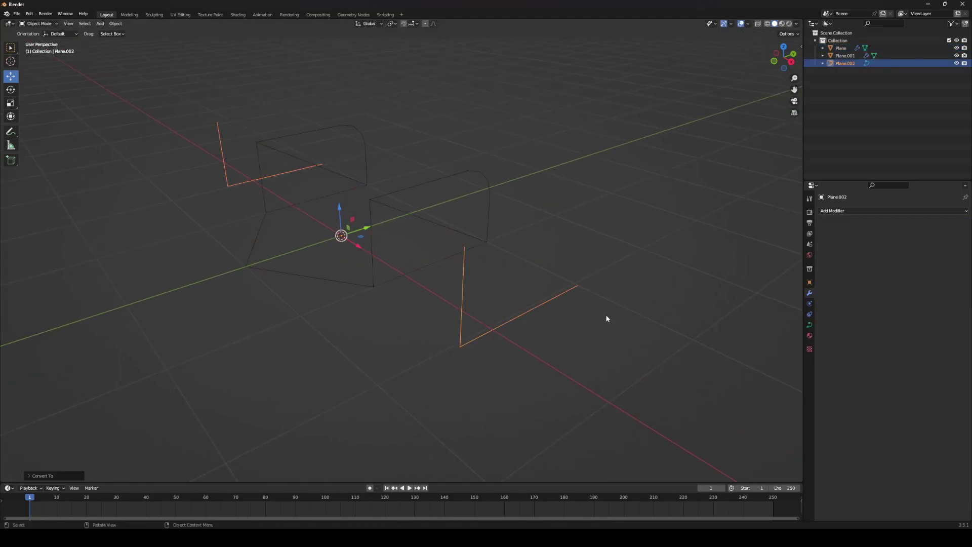
Step: Give the L-shaped curve a round bevel with a depth of 0.046 m and check its corner from the side
click(810, 325)
click(833, 335)
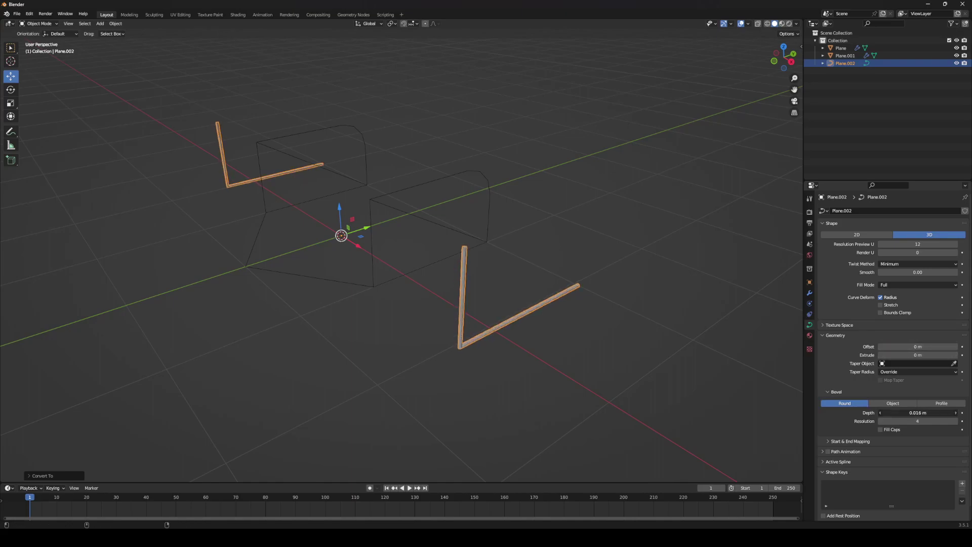
middle_drag(547, 361, 506, 354)
scroll(506, 329, up, 2)
scroll(514, 357, up, 2)
scroll(506, 353, down, 4)
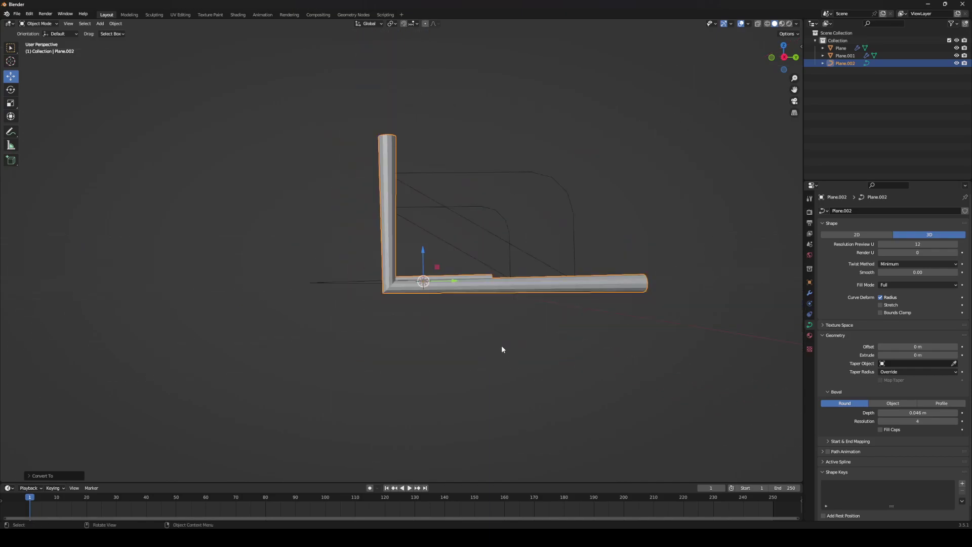
key(KP_3)
scroll(501, 345, up, 3)
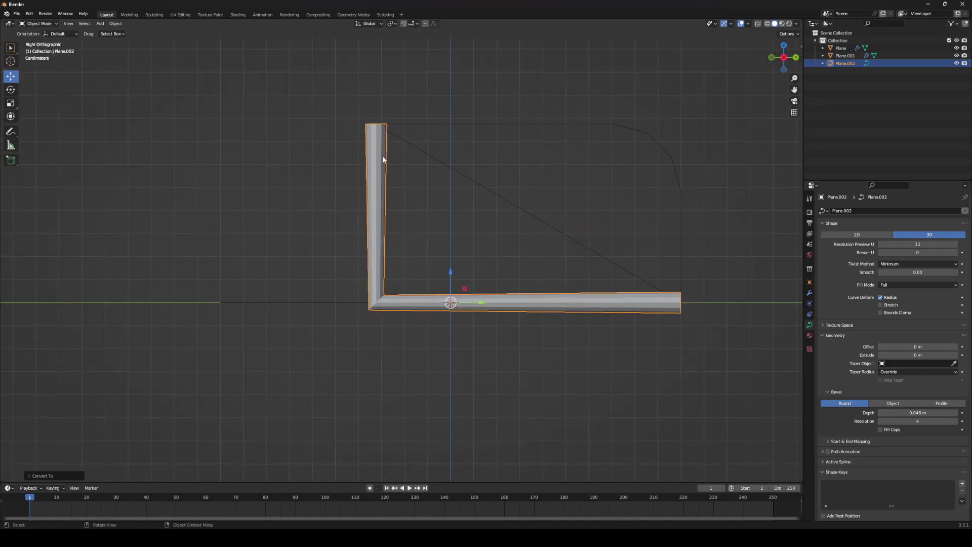
middle_drag(377, 289, 460, 337)
Step: Delete the L-shaped tube object
key(x)
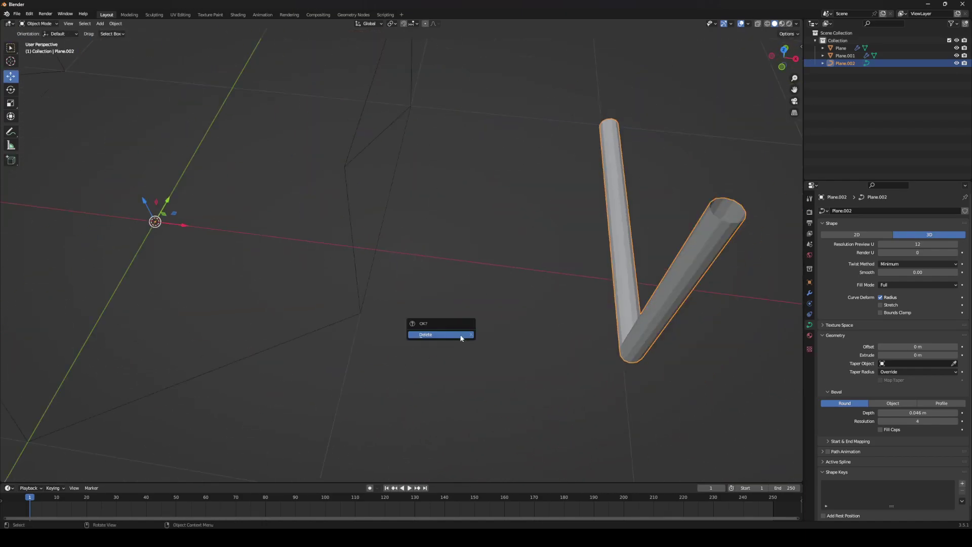
click(460, 336)
shift+middle_drag(370, 248, 416, 293)
click(416, 292)
middle_drag(469, 344, 408, 319)
key(Tab)
shift+middle_drag(570, 278, 582, 336)
key(Tab)
Step: Convert the separated upper outline with the rounded corner to a curve
click(590, 210)
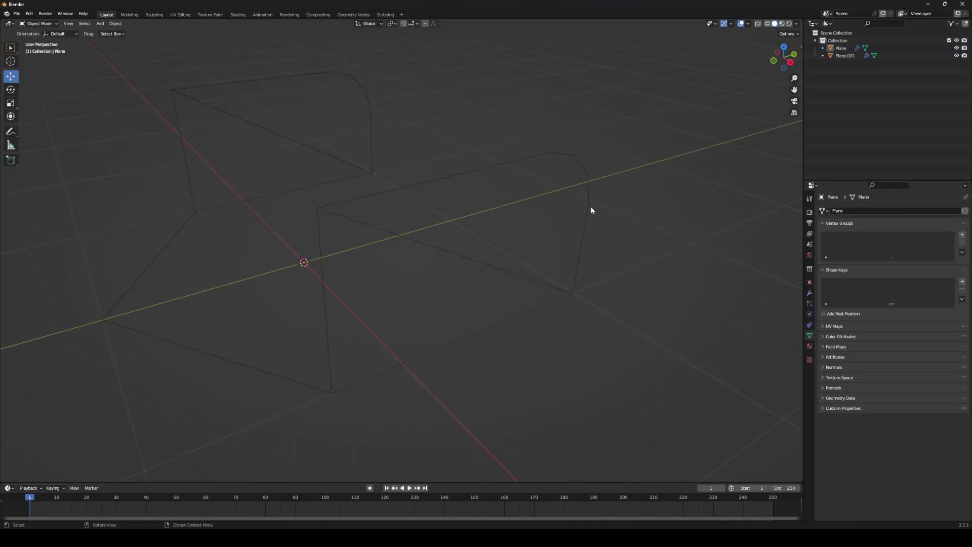
click(591, 207)
right_click(587, 208)
mouse_move(585, 209)
click(622, 211)
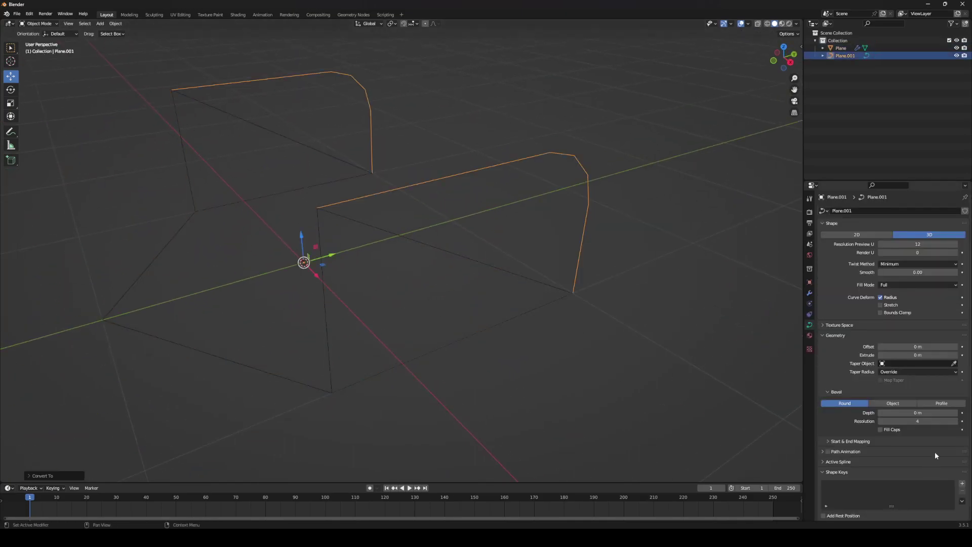
Step: Set the curve's round bevel depth to 0.05 m to turn the outline into a tube
click(921, 413)
text(0.01)
key(Return)
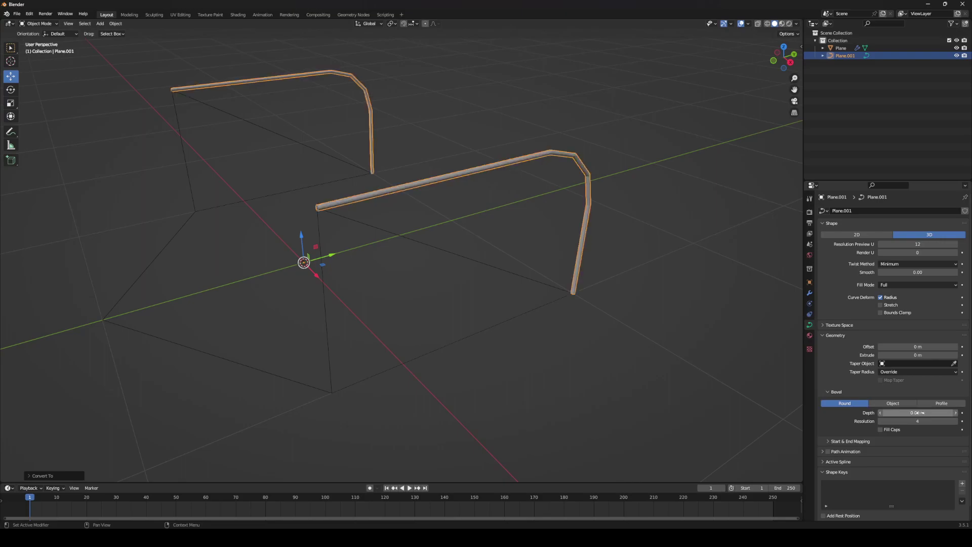
text(05)
key(Return)
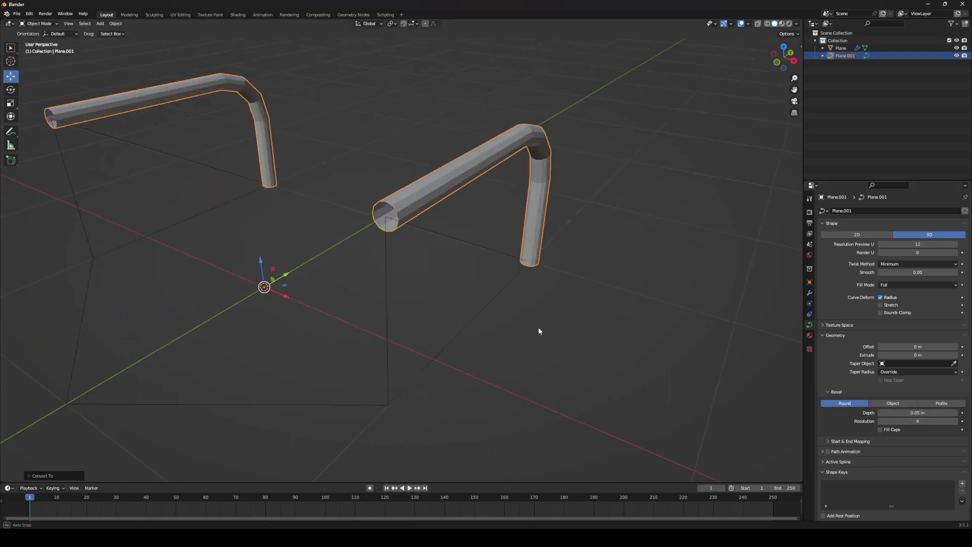
middle_drag(539, 329, 428, 243)
key(Tab)
key(Tab)
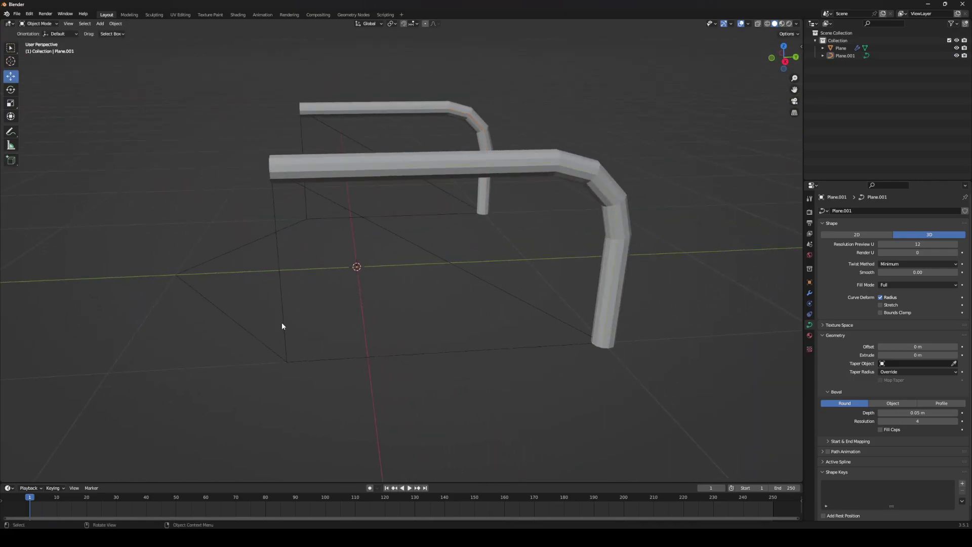
Step: Separate the wireframe's front upright edge into its own object
click(282, 322)
key(Tab)
shift+click(283, 332)
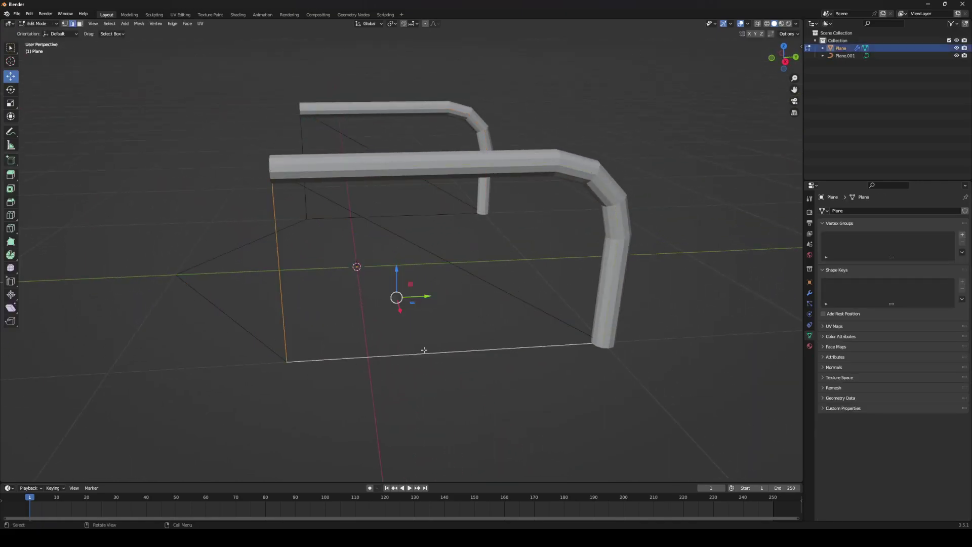
key(p)
click(440, 314)
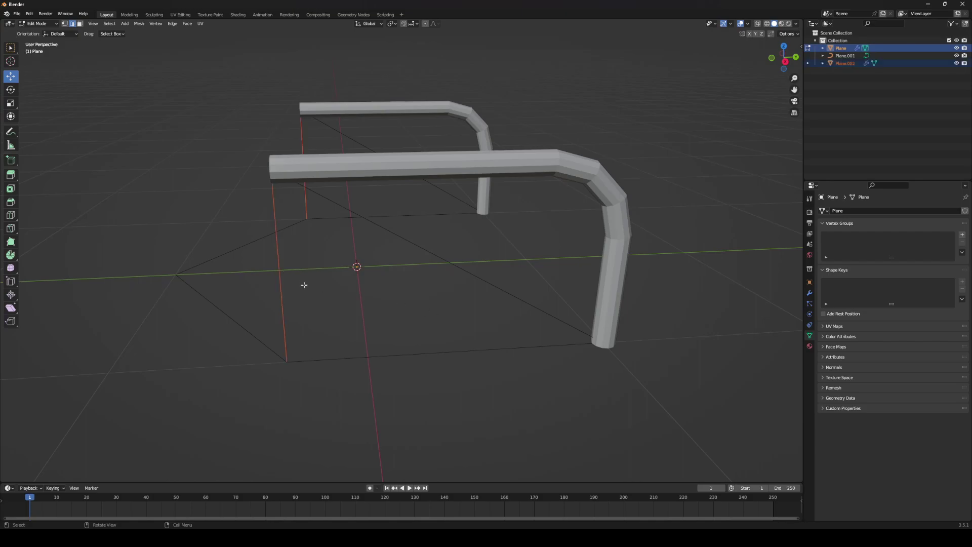
Step: Convert the separated front upright to a curve
key(Tab)
click(285, 290)
right_click(284, 290)
mouse_move(285, 291)
click(325, 292)
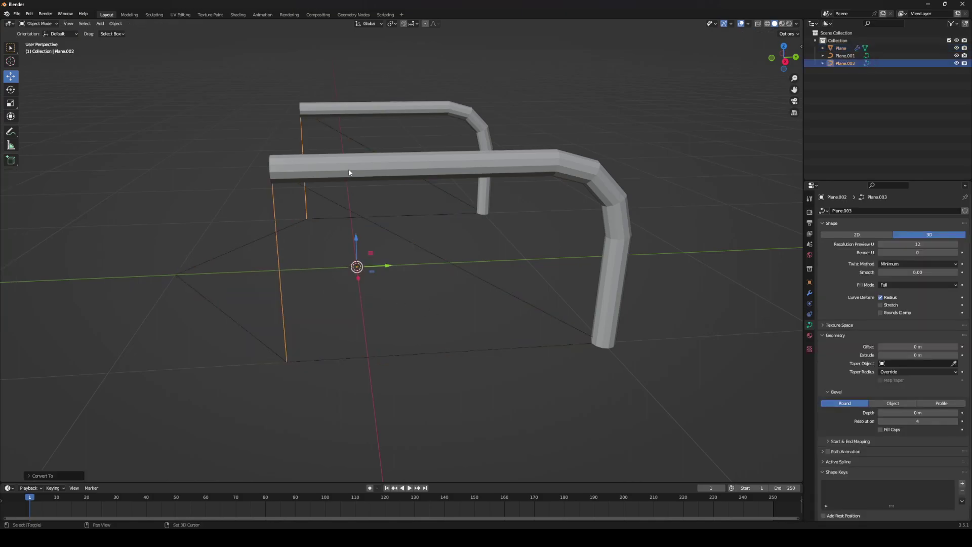
Step: Join the front upright curve into the bent tube's curve object so it takes on the tube thickness
shift+click(352, 169)
key(ctrl+j)
click(459, 409)
middle_drag(459, 408, 390, 293)
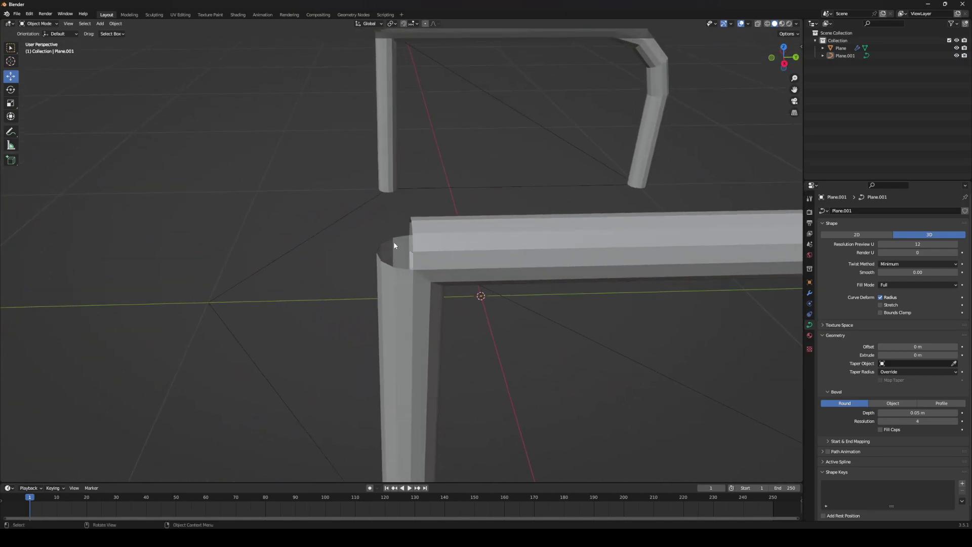
middle_drag(394, 245, 433, 144)
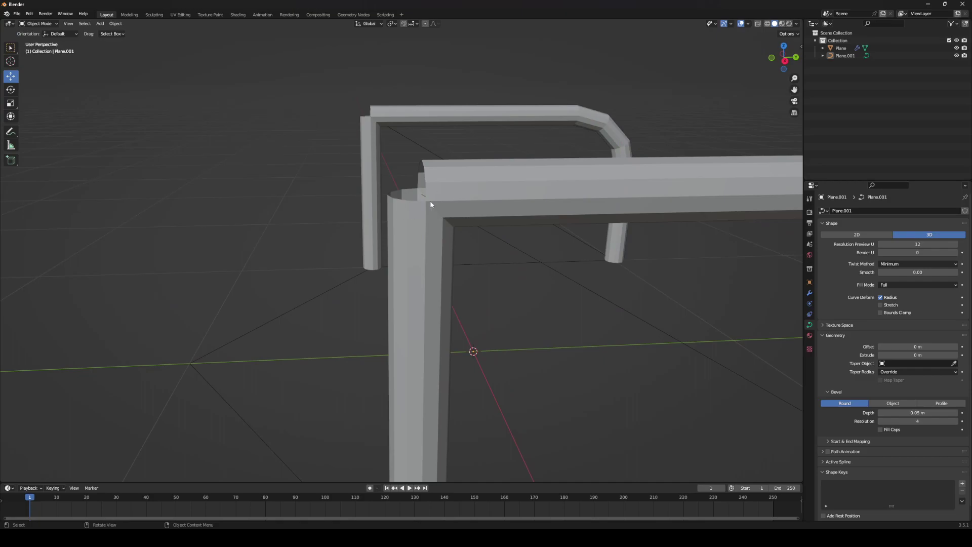
middle_drag(431, 204, 343, 273)
key(KP_3)
scroll(414, 278, down, 1)
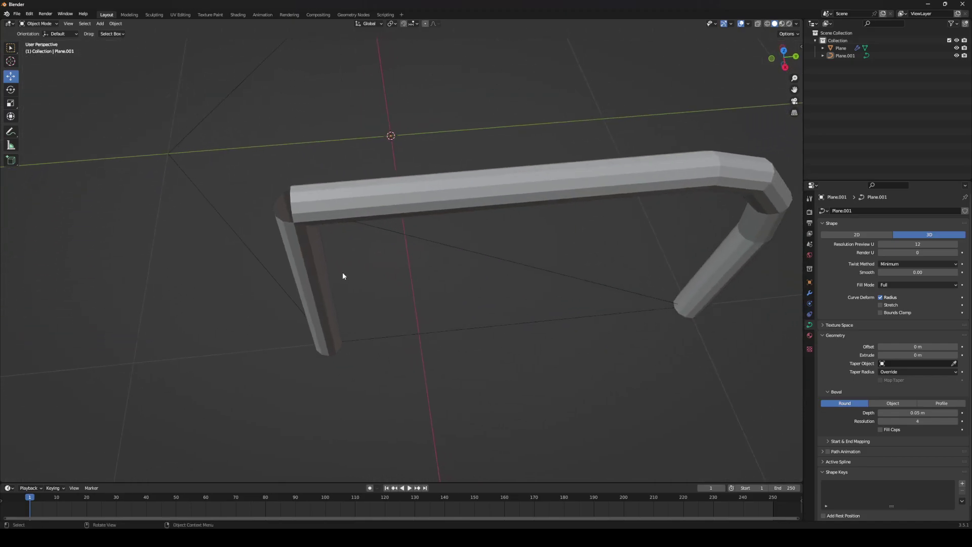
middle_drag(340, 195, 533, 260)
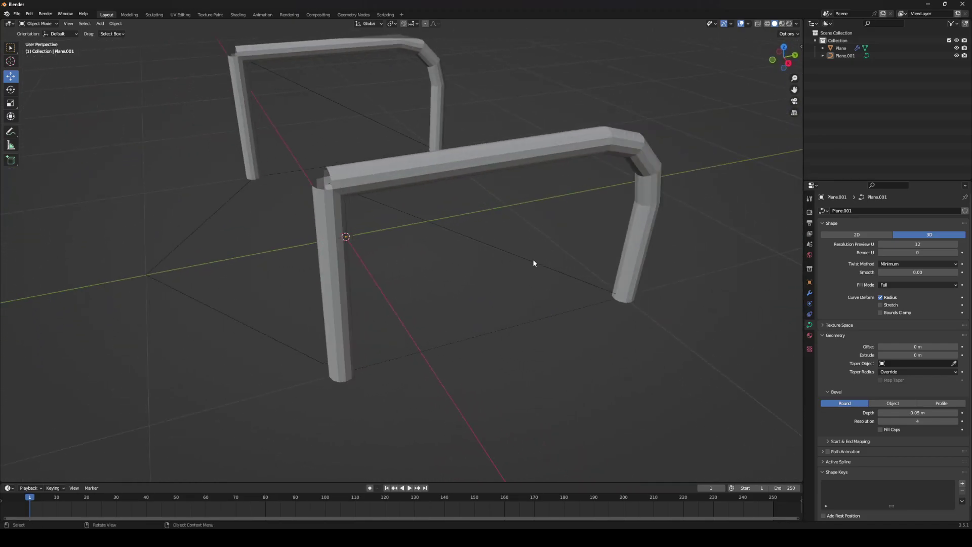
Step: Separate the wireframe's diagonal brace edge into its own object
click(528, 263)
key(Tab)
click(503, 251)
key(p)
click(562, 273)
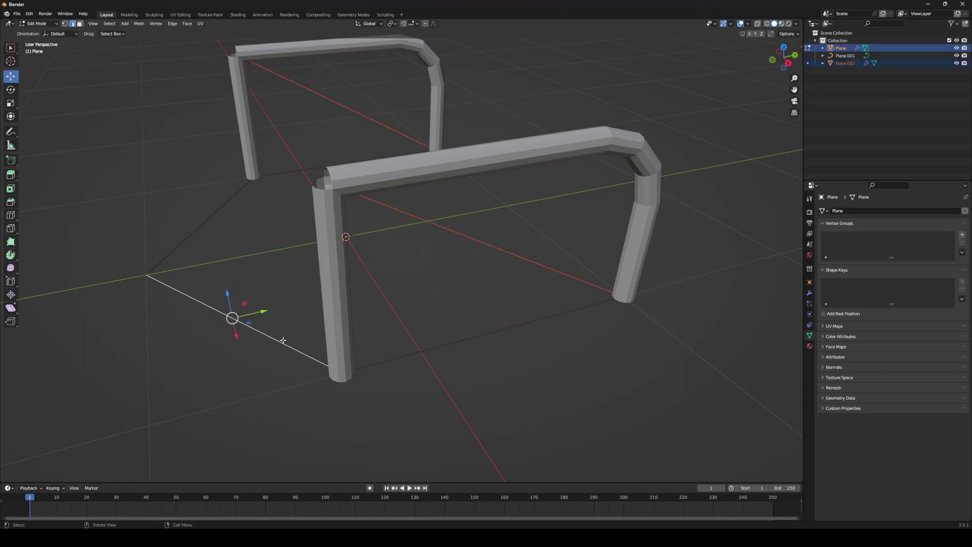
Step: Separate the front bottom edge and the side bottom edge of the wireframe into two individual objects
middle_drag(283, 341, 348, 257)
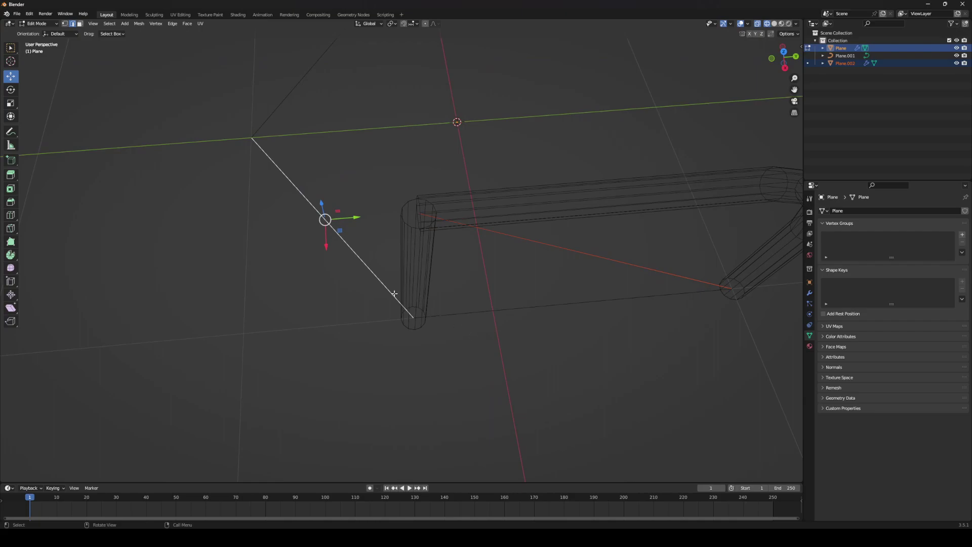
middle_drag(414, 329, 422, 296)
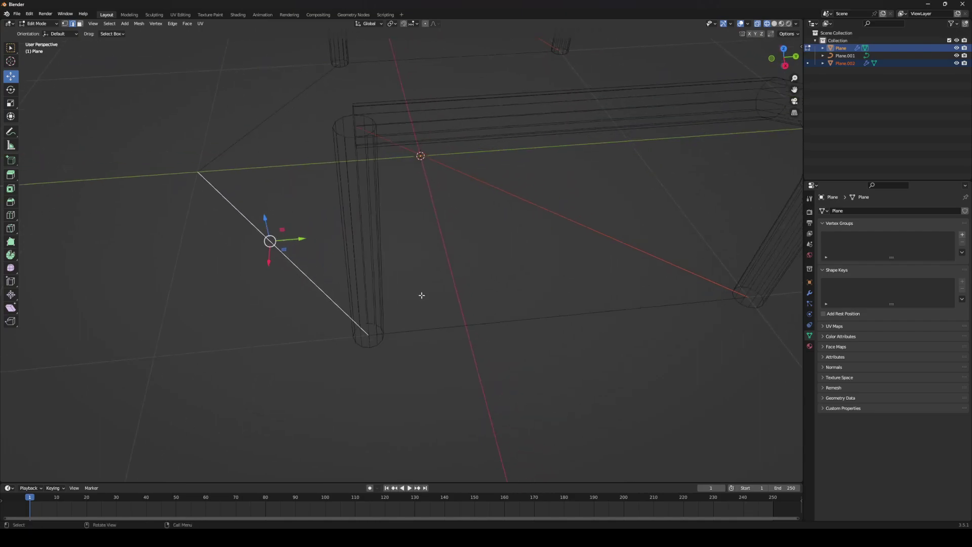
click(440, 304)
click(475, 326)
key(p)
click(471, 327)
key(Tab)
Step: Convert the separated diagonal, front bottom and side bottom edges to curves
click(410, 334)
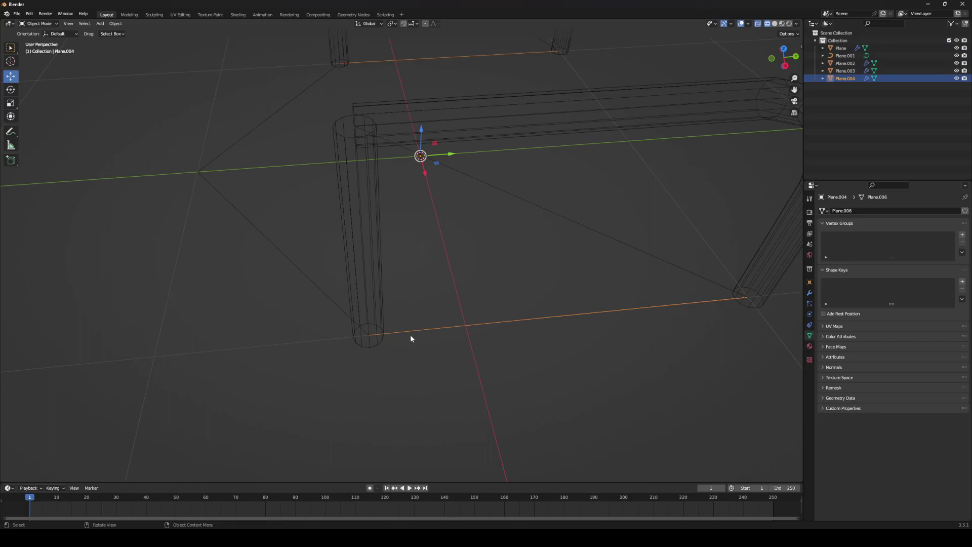
shift+click(343, 305)
shift+click(545, 208)
right_click(467, 217)
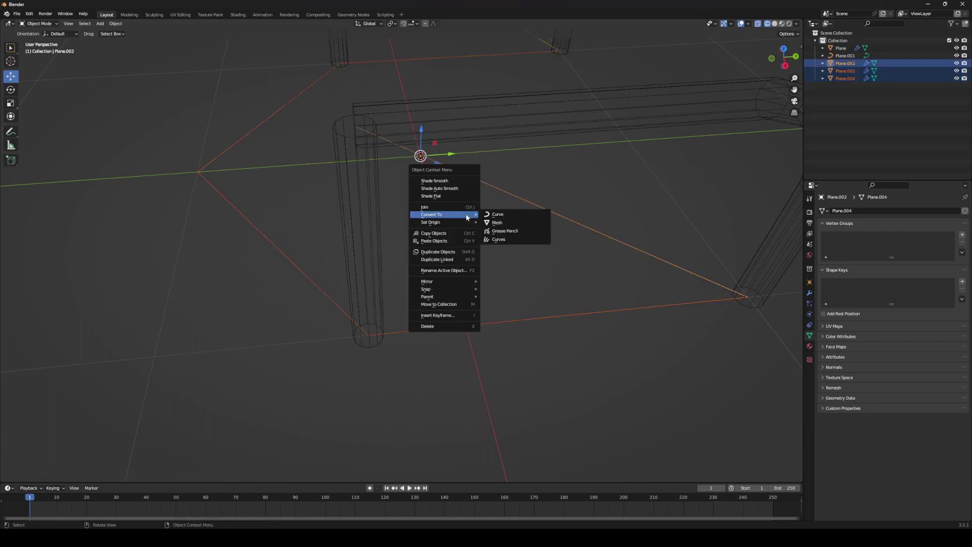
click(496, 215)
Step: Join the three converted curves into the bevelled tube curve object and restore solid shading
shift+click(449, 123)
key(ctrl+j)
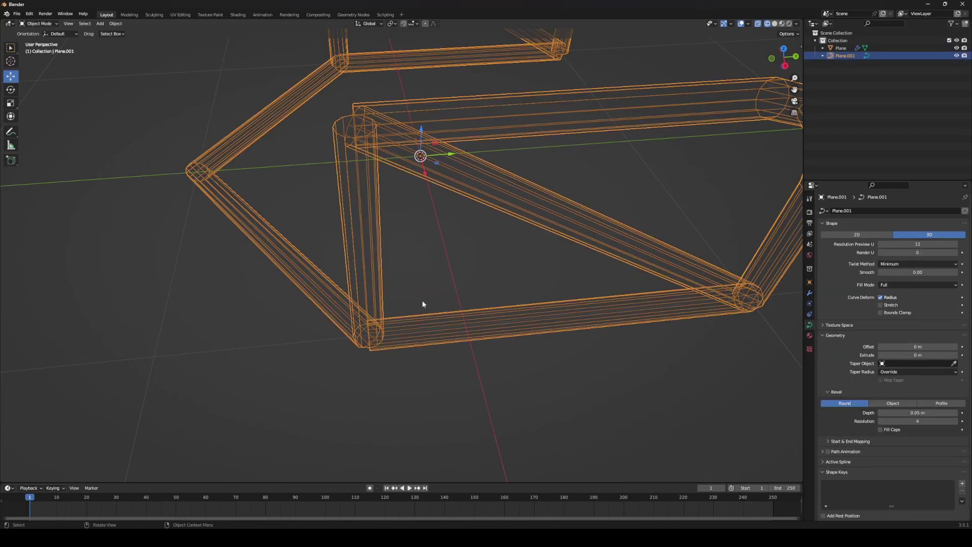
middle_drag(421, 301, 445, 306)
key(shift+z)
click(587, 380)
Step: Lower the tube curve's bevel resolution to 1
middle_drag(575, 388, 518, 304)
scroll(517, 303, up, 3)
middle_drag(512, 263, 461, 299)
click(881, 421)
click(881, 422)
click(881, 422)
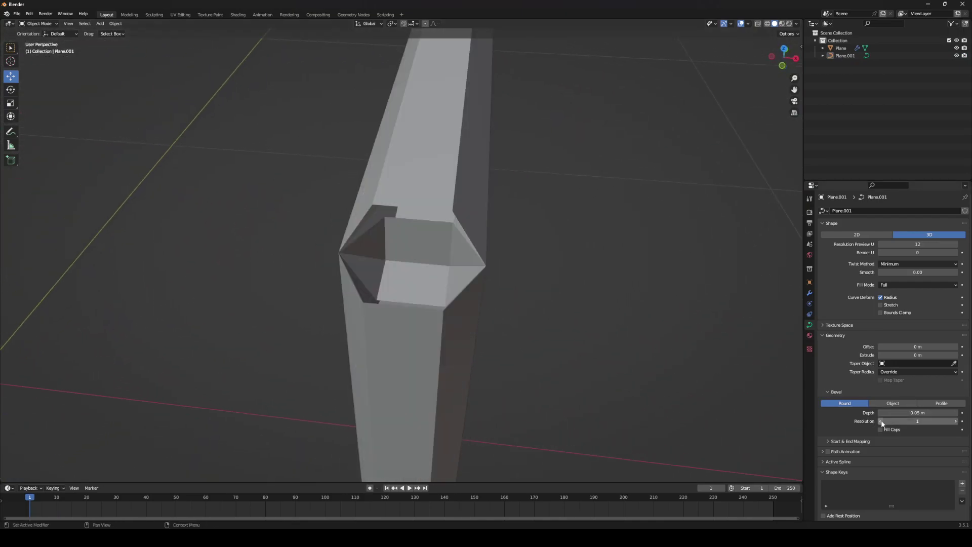
Step: Examine the low-resolution tubes and the open joint at the frame's upper front corner from several angles
scroll(568, 290, down, 2)
middle_drag(560, 292, 508, 282)
scroll(509, 281, down, 1)
shift+middle_drag(334, 225, 412, 205)
middle_drag(539, 335, 570, 350)
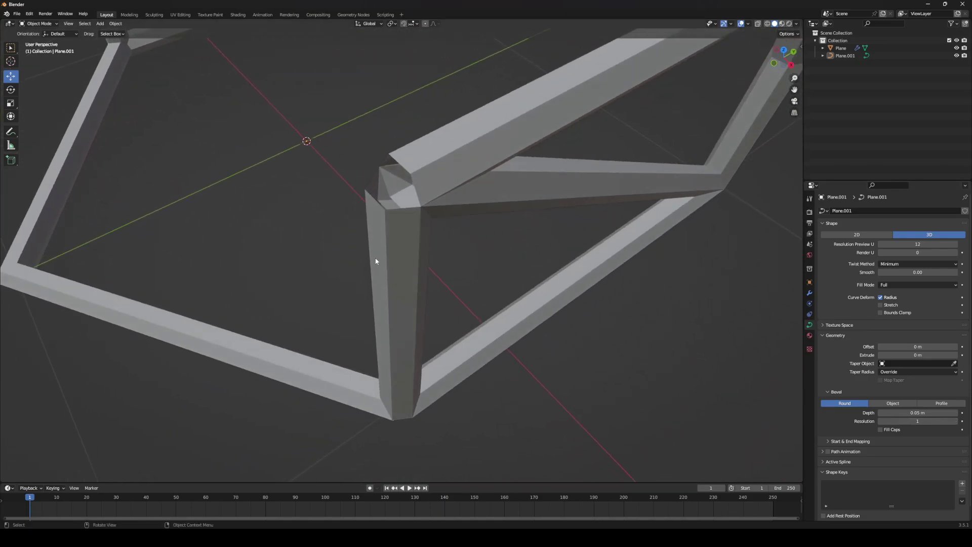
click(375, 263)
middle_drag(451, 278, 506, 290)
key(Tab)
middle_drag(619, 325, 563, 321)
key(Tab)
middle_drag(631, 374, 609, 385)
click(610, 384)
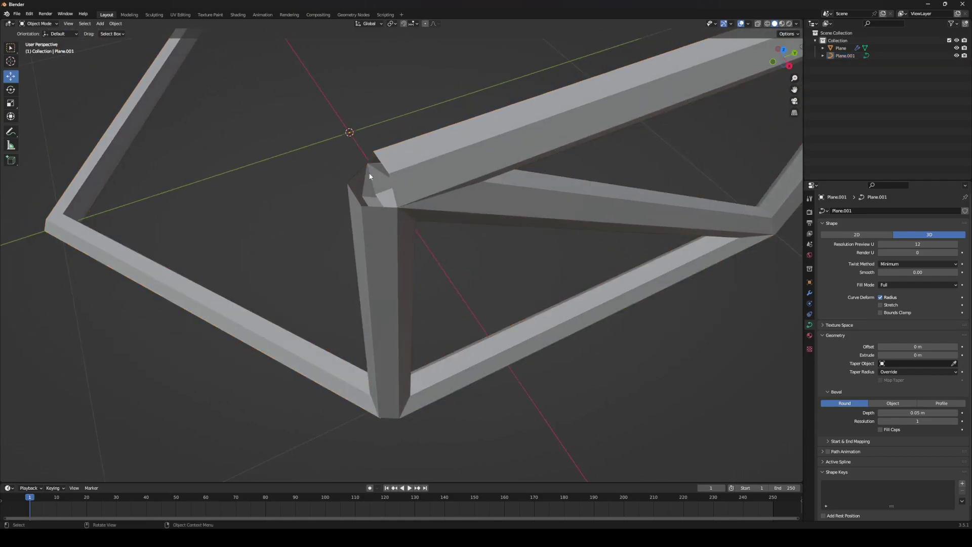
middle_drag(365, 182, 417, 258)
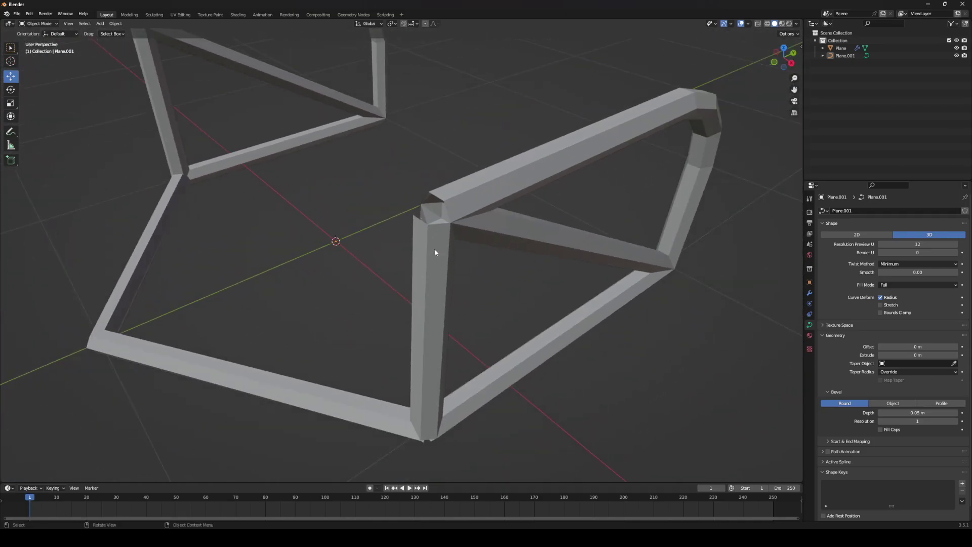
Step: Try moving the top tube's control points at its front end and at the start of the bend
click(436, 252)
key(Tab)
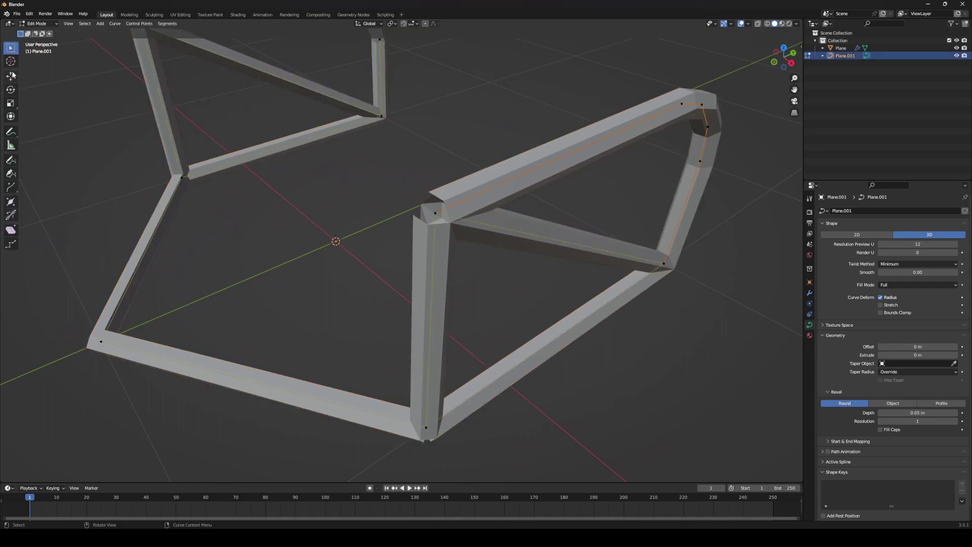
drag(455, 226, 487, 247)
key(ctrl+z)
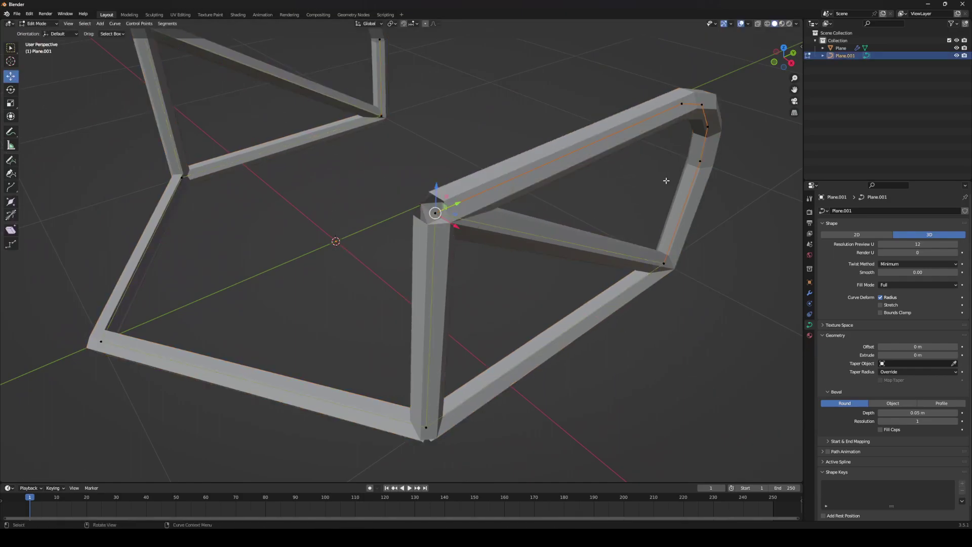
key(g)
key(x)
click(690, 116)
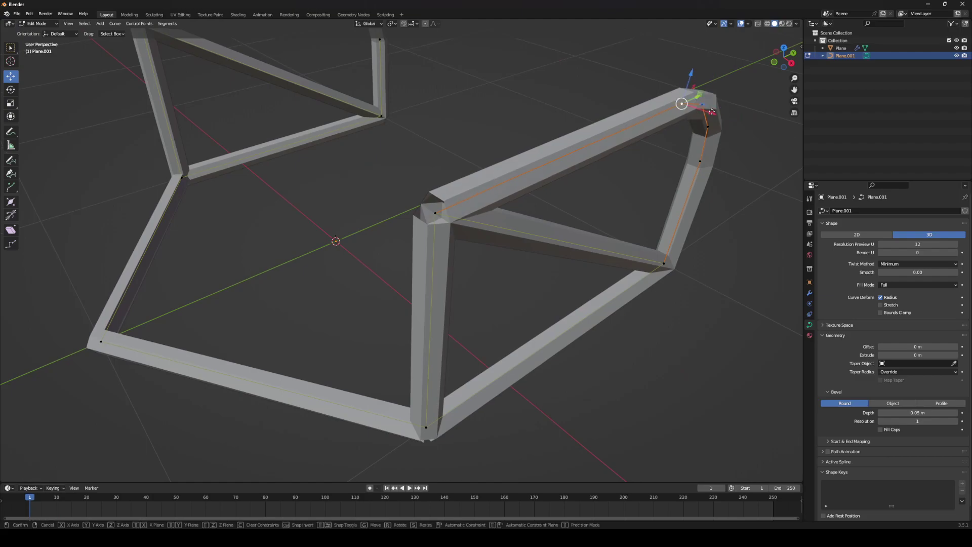
click(711, 111)
drag(707, 112, 765, 129)
Step: Set the tube curve's bevel resolution to 2
middle_drag(498, 190, 534, 232)
scroll(483, 220, up, 1)
middle_drag(631, 213, 578, 202)
middle_drag(583, 268, 569, 287)
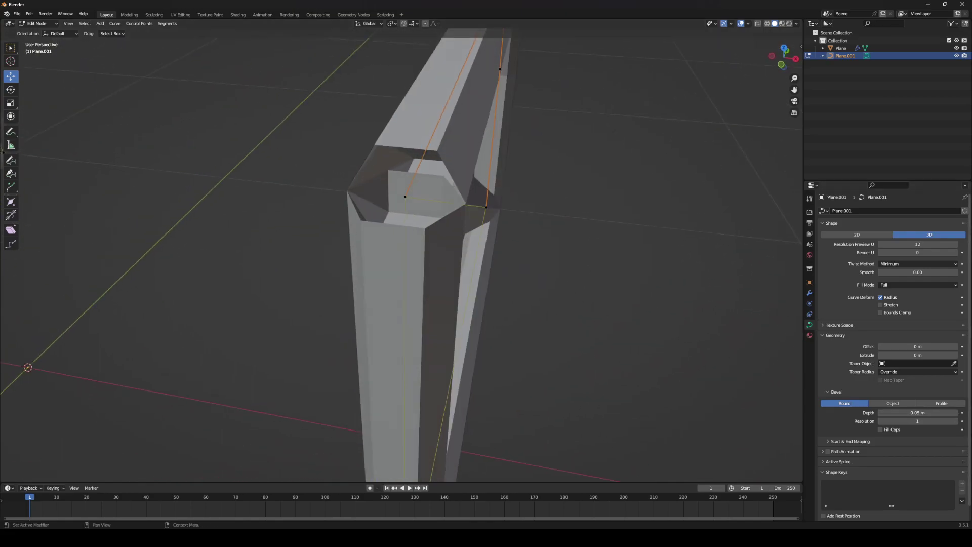
click(956, 421)
middle_drag(620, 324, 572, 310)
key(Tab)
click(639, 363)
scroll(639, 364, down, 2)
middle_drag(639, 364, 529, 329)
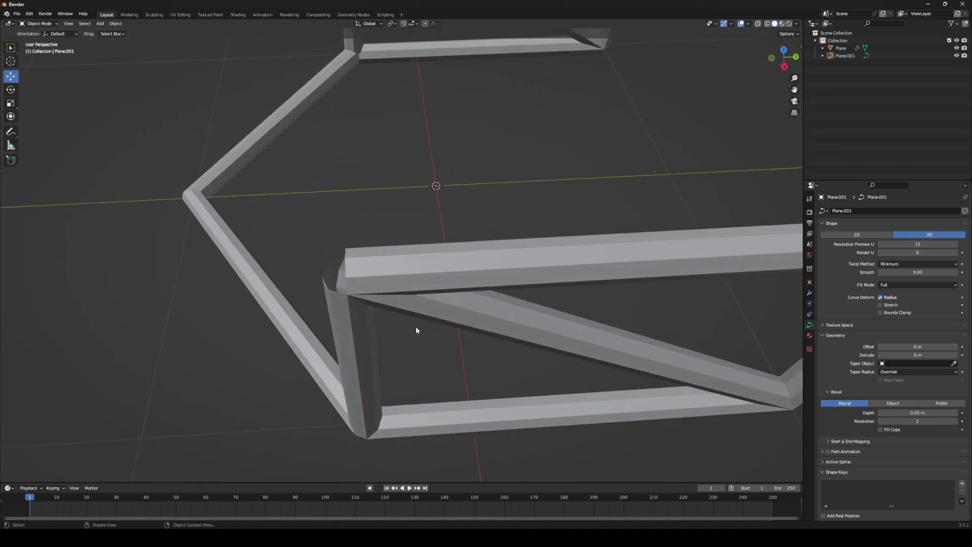
Step: Convert the whole tube frame from a curve to a mesh
middle_drag(416, 330, 407, 307)
click(389, 324)
right_click(407, 308)
mouse_move(407, 306)
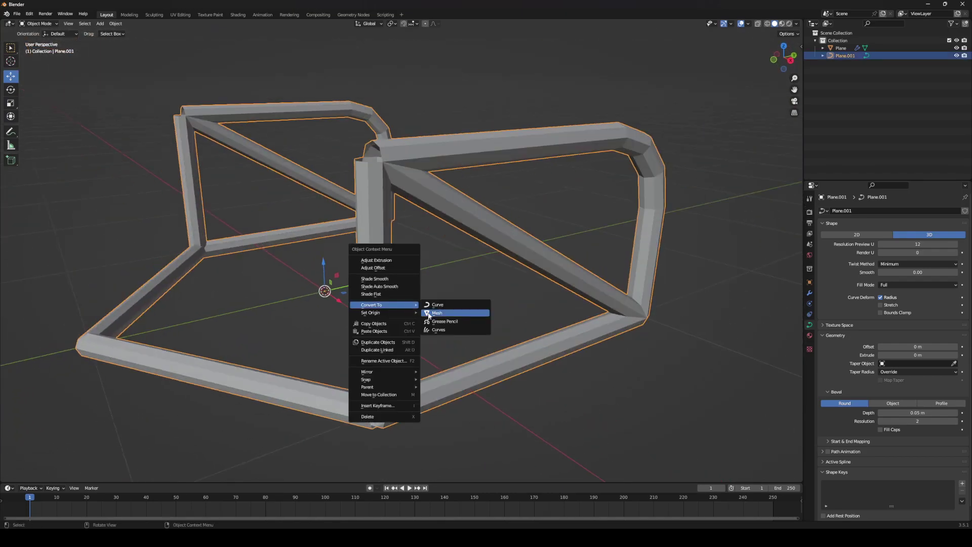
click(428, 313)
scroll(429, 317, up, 3)
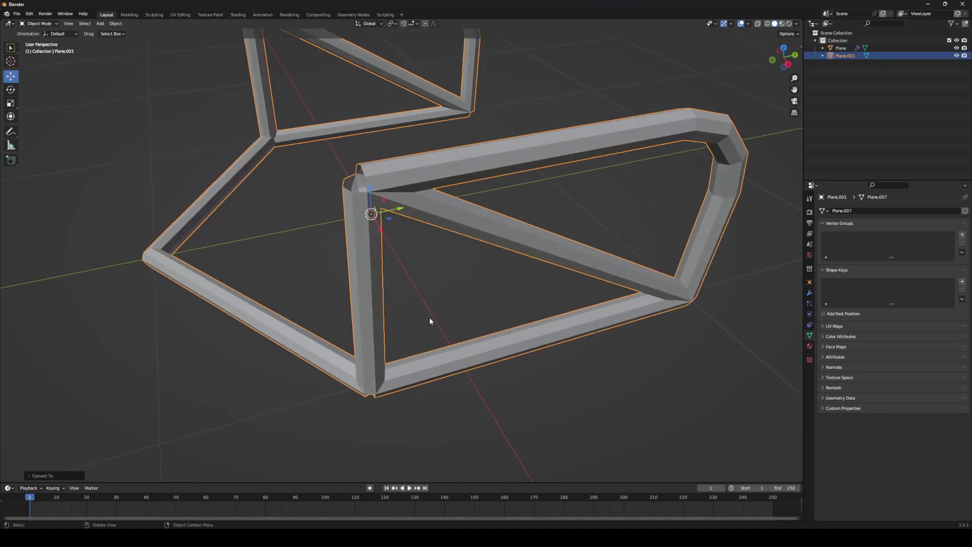
Step: Close the gap between the top tube and the upright at the upper front corner with faces
key(Tab)
scroll(429, 278, up, 4)
key(1)
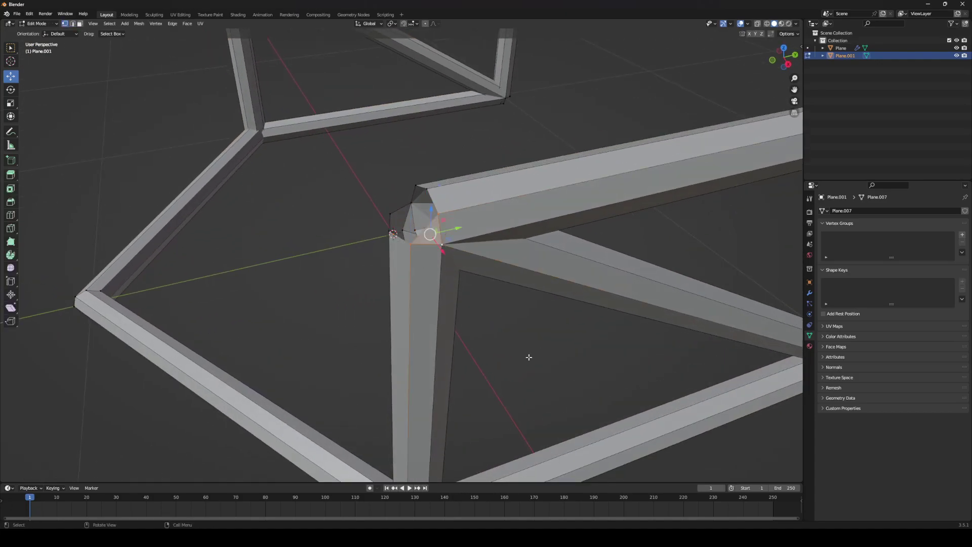
middle_drag(528, 358, 493, 293)
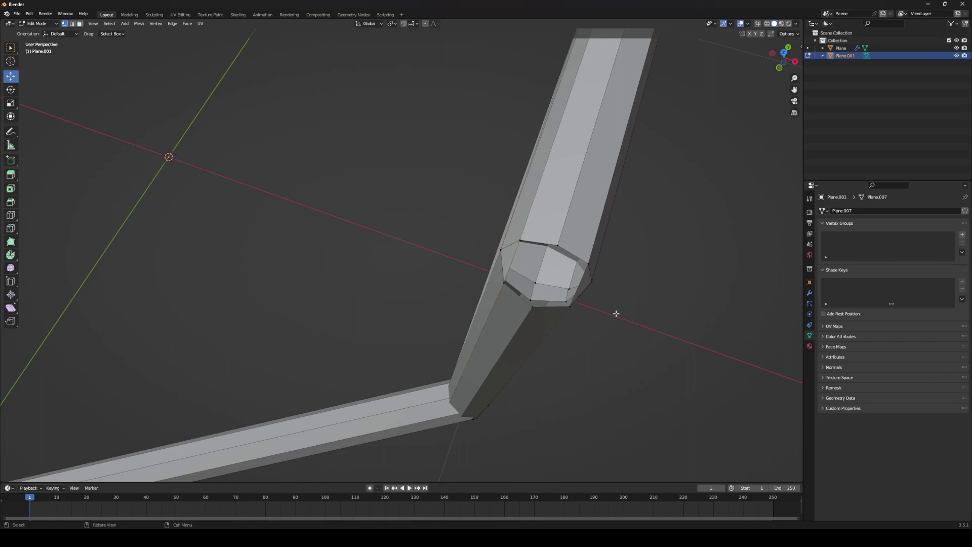
middle_drag(616, 314, 509, 246)
shift+click(507, 171)
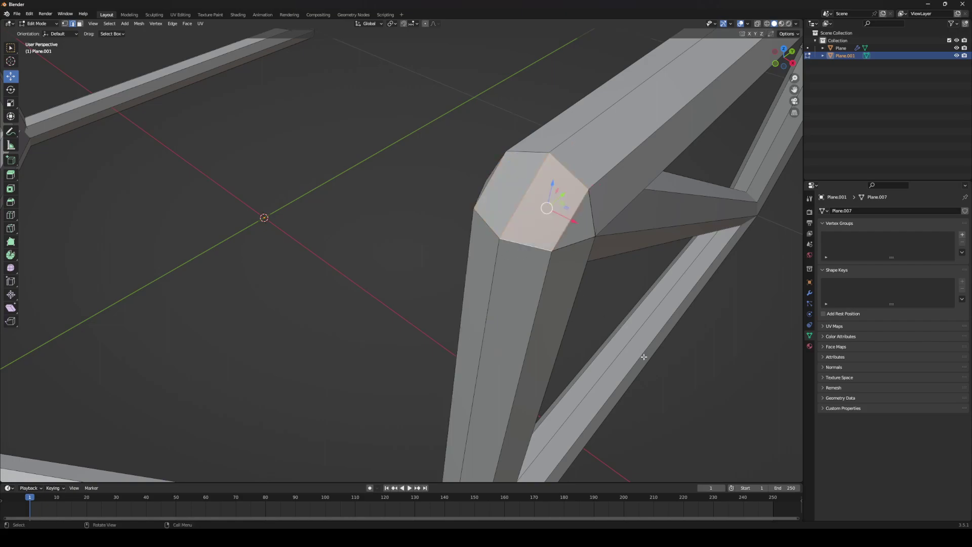
Step: Merge all vertices of the frame mesh by distance
scroll(644, 356, down, 4)
key(Tab)
middle_drag(643, 357, 593, 354)
middle_drag(456, 304, 395, 307)
middle_drag(461, 311, 426, 310)
middle_drag(238, 299, 494, 321)
key(Tab)
key(a)
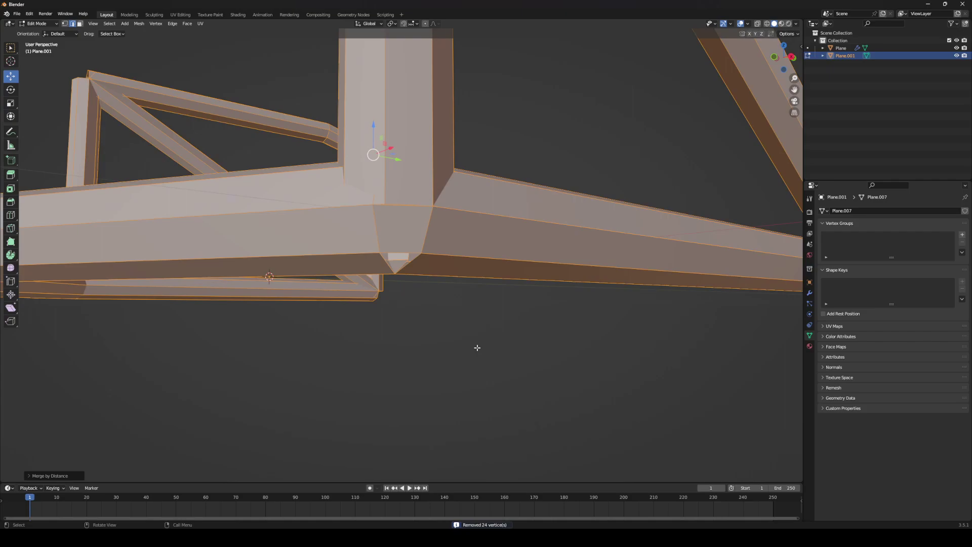
click(478, 347)
drag(430, 184, 431, 180)
key(ctrl+z)
key(ctrl+z)
Step: Merge the stray vertices at the base of the front upright at their center
scroll(371, 210, down, 2)
scroll(398, 228, up, 2)
middle_drag(381, 224, 382, 281)
key(alt+z)
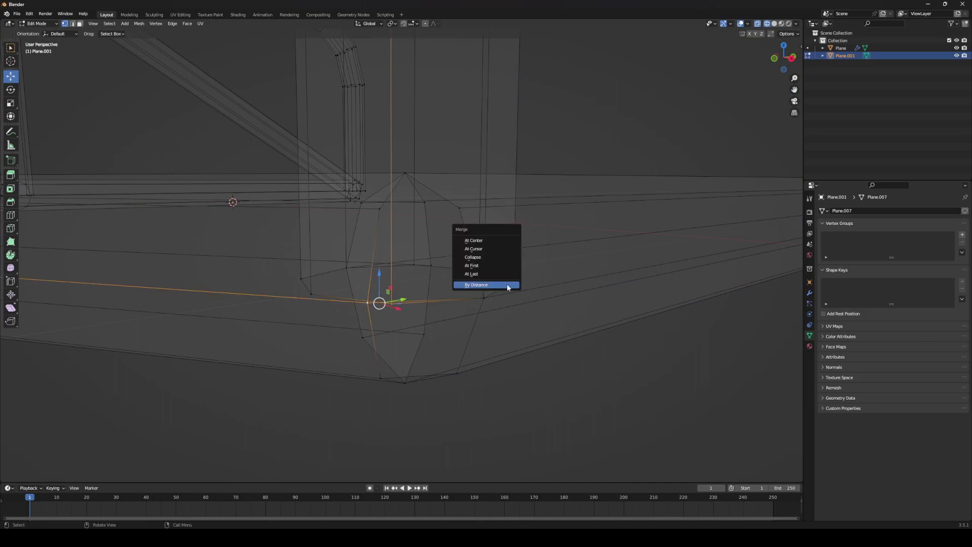
click(489, 241)
key(alt+z)
mouse_move(425, 299)
middle_down()
mouse_move(563, 358)
mouse_move(376, 272)
mouse_move(487, 374)
mouse_move(444, 311)
mouse_move(454, 361)
mouse_move(445, 311)
mouse_move(551, 297)
mouse_move(245, 288)
mouse_move(457, 295)
mouse_move(525, 312)
mouse_move(480, 323)
mouse_move(452, 279)
middle_up()
Step: Fill the open gap between the front upright's base and the adjoining bottom tube with new faces
key(Tab)
scroll(480, 324, up, 3)
key(Tab)
click(420, 269)
scroll(452, 279, up, 2)
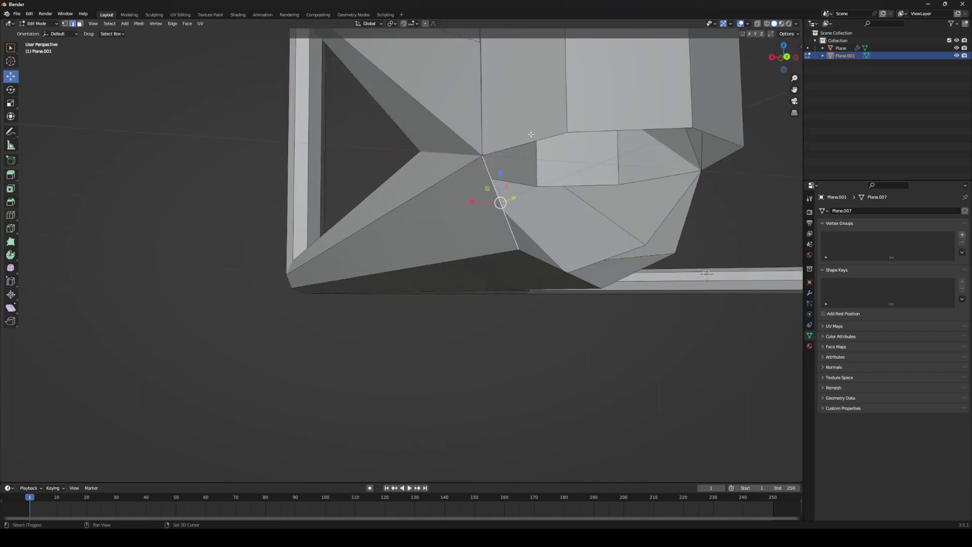
shift+click(549, 267)
key(f)
click(643, 306)
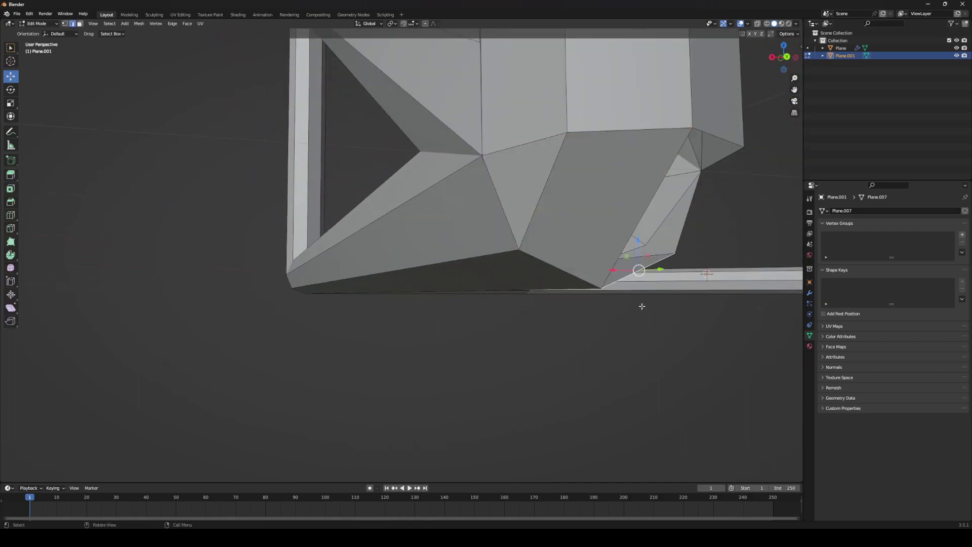
Step: Fill the remaining openings around the front upright's base with faces and return to Object Mode
middle_drag(643, 306, 628, 309)
shift+click(520, 199)
key(f)
middle_drag(529, 269, 253, 285)
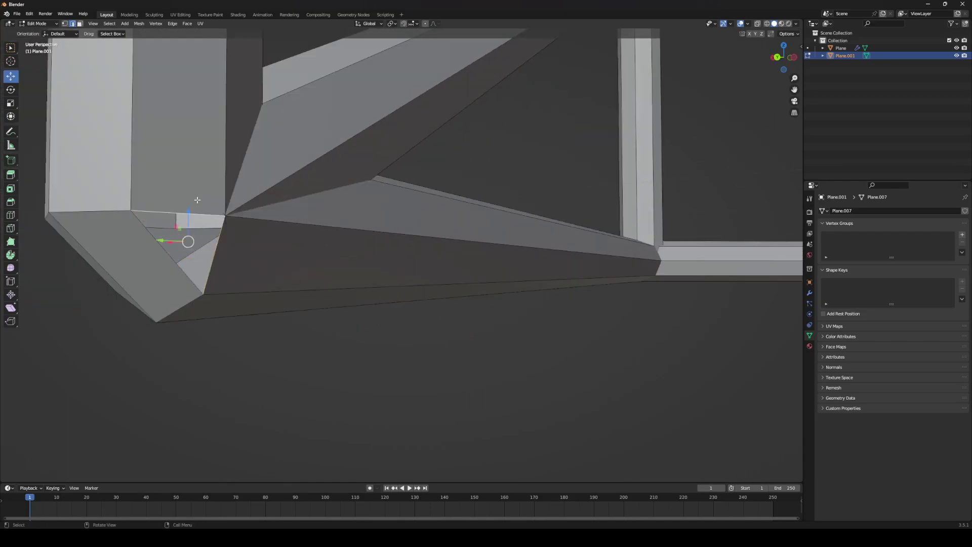
key(f)
scroll(438, 302, down, 7)
middle_drag(438, 302, 471, 372)
click(519, 404)
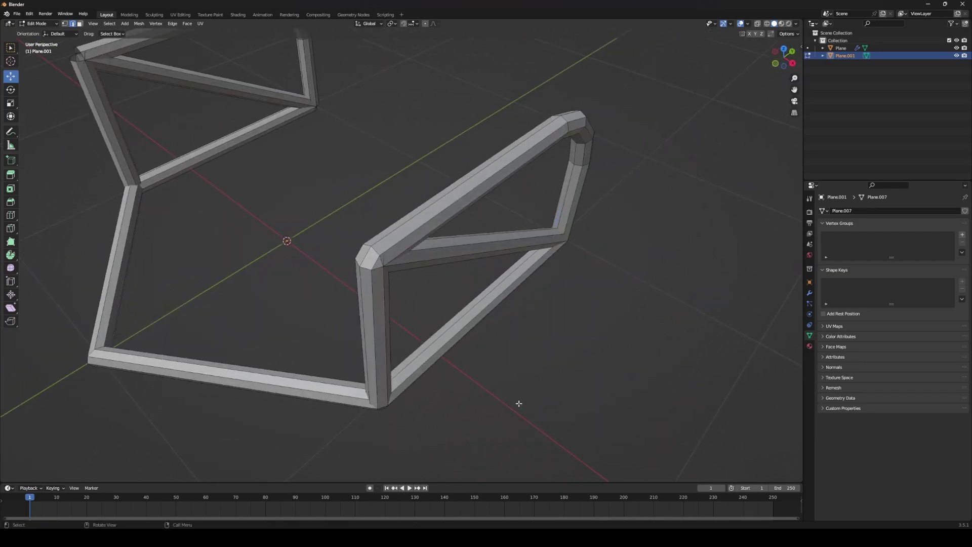
key(Tab)
middle_drag(520, 404, 353, 303)
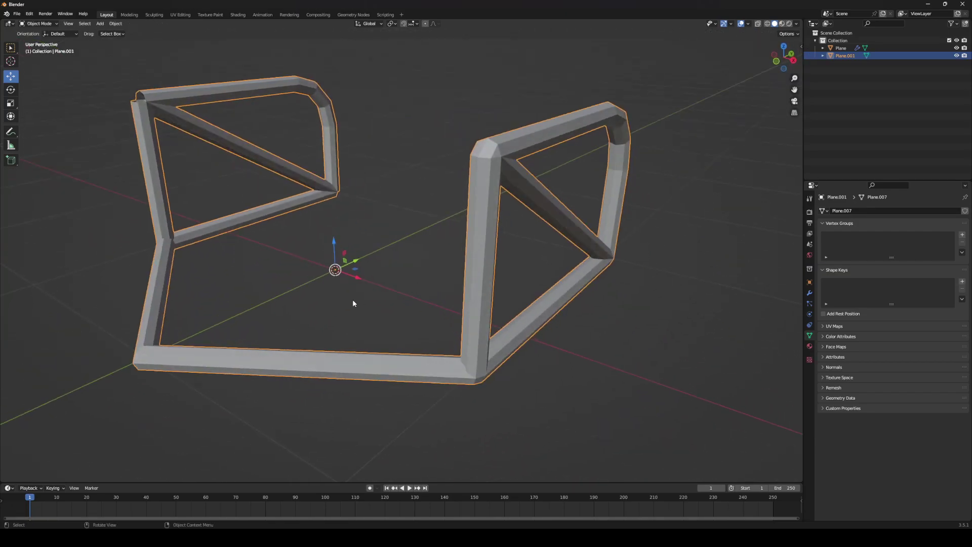
Step: Apply smooth shading to all faces of the tube frame
key(Tab)
key(a)
click(188, 24)
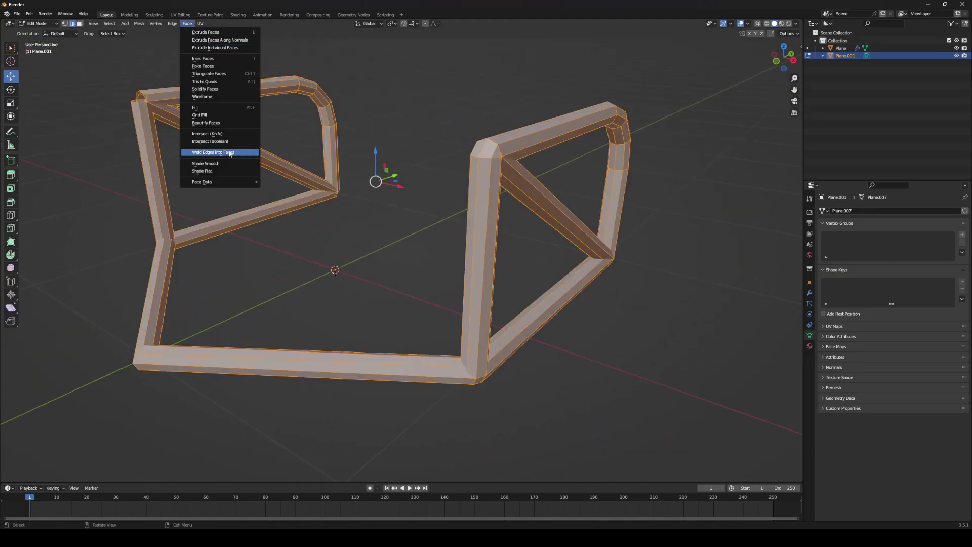
click(223, 164)
key(Tab)
middle_drag(673, 390, 486, 270)
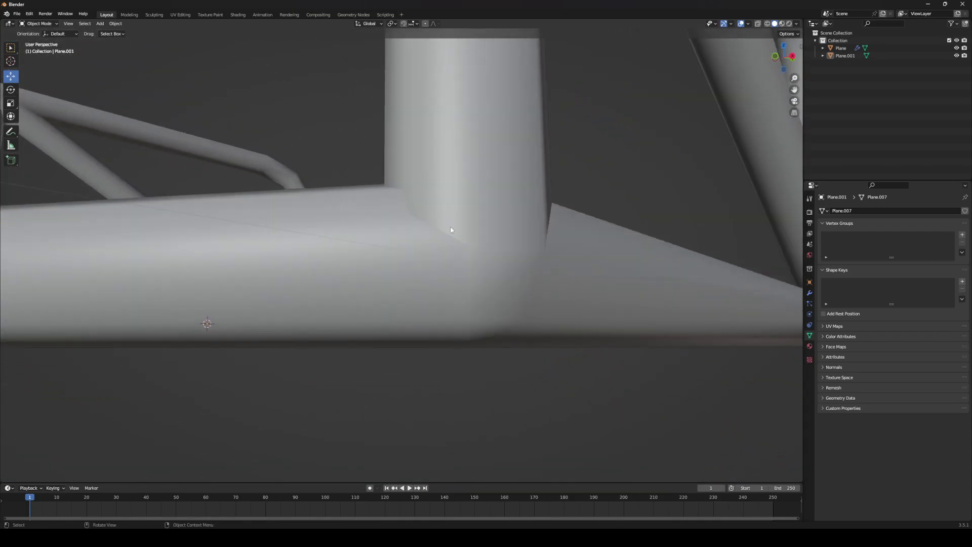
Step: Select the tube frame and turn on the viewport statistics overlay
middle_drag(451, 230, 541, 231)
click(426, 245)
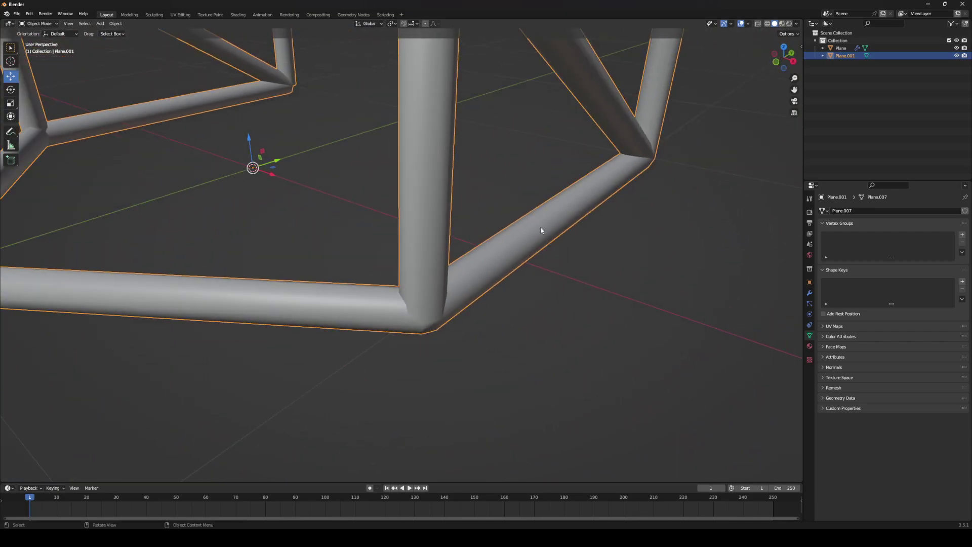
click(751, 24)
click(702, 85)
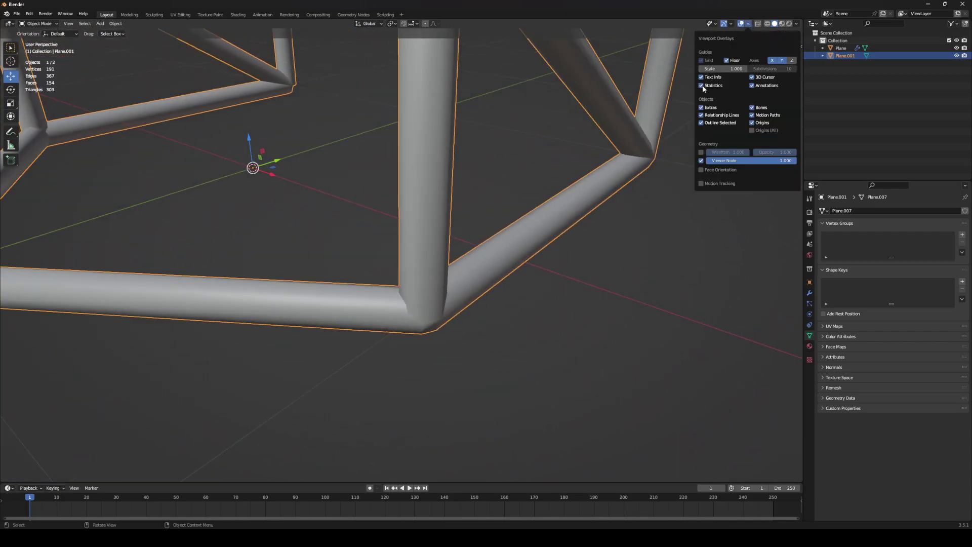
Step: Examine the smooth-shaded frame and its corner joints from several angles
middle_drag(451, 203, 552, 333)
scroll(495, 234, down, 2)
middle_drag(466, 318, 503, 325)
click(504, 324)
scroll(504, 324, up, 1)
shift+middle_drag(398, 329, 454, 297)
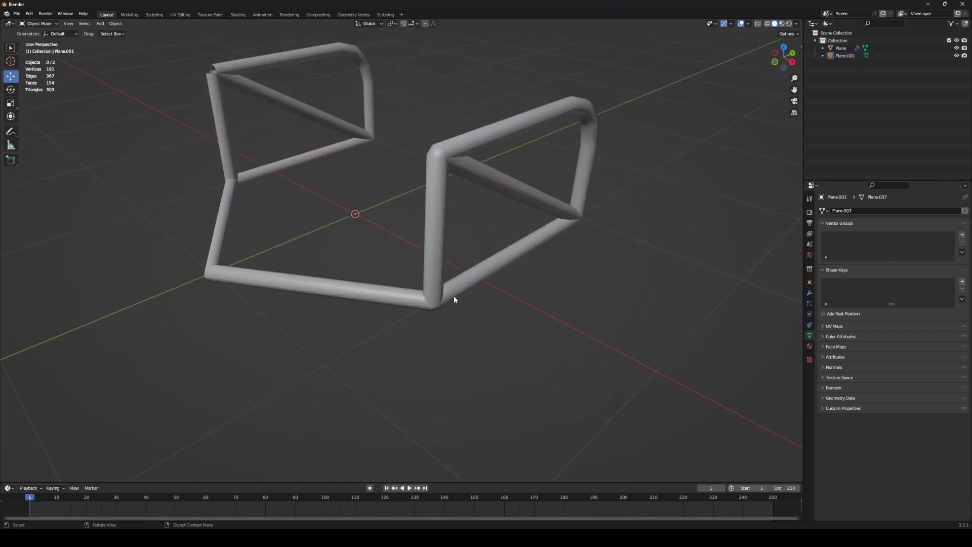
middle_drag(371, 294, 456, 349)
middle_drag(456, 349, 413, 256)
scroll(426, 288, up, 3)
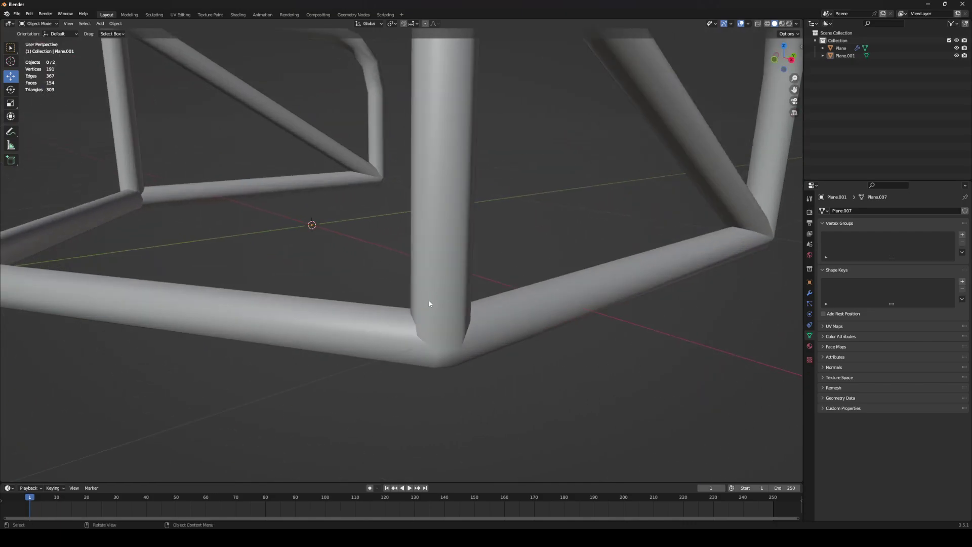
middle_drag(428, 299, 382, 279)
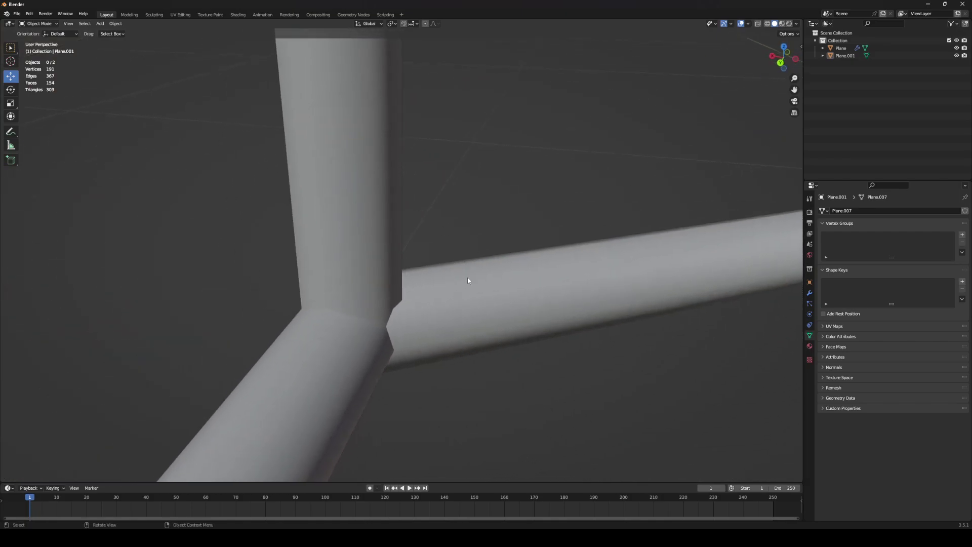
middle_drag(467, 277, 402, 204)
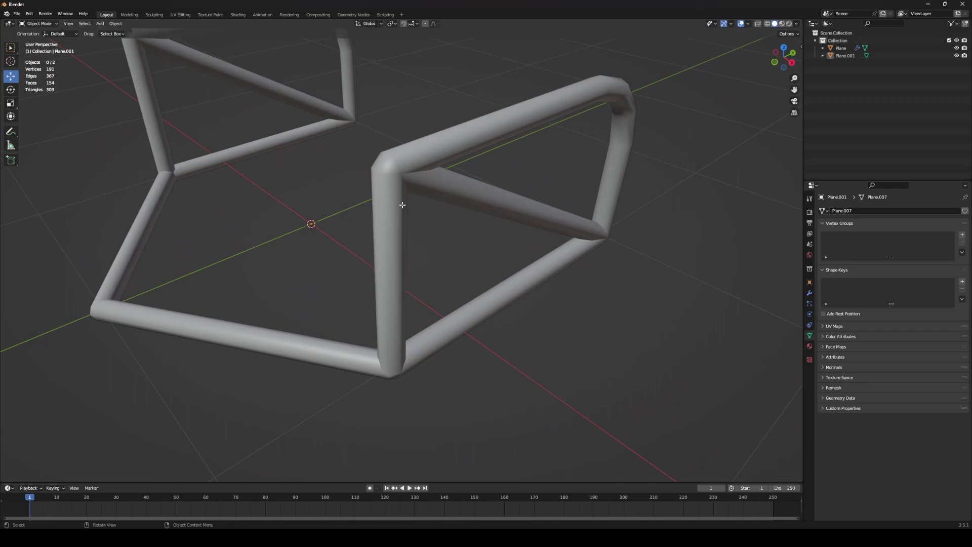
key(Tab)
key(Tab)
shift+middle_drag(380, 299, 454, 295)
middle_drag(455, 296, 473, 302)
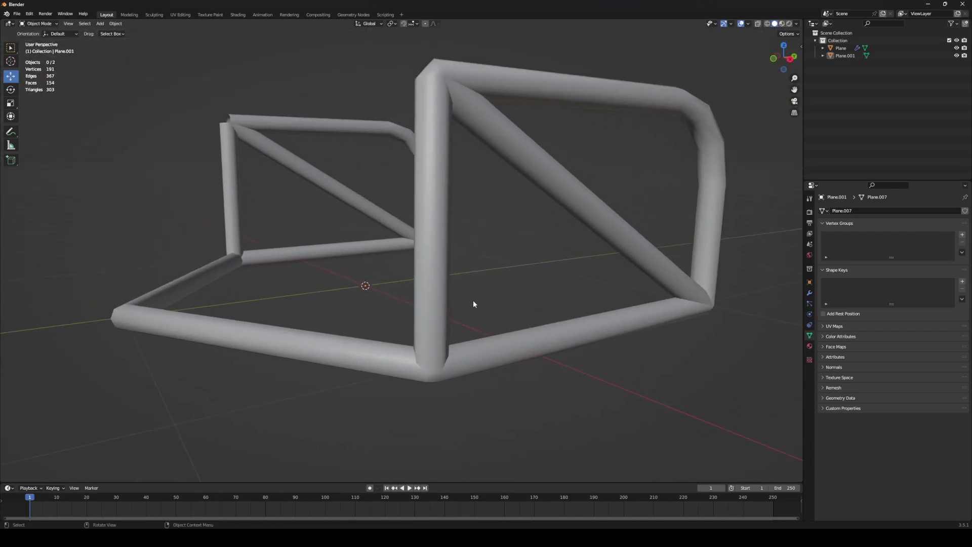